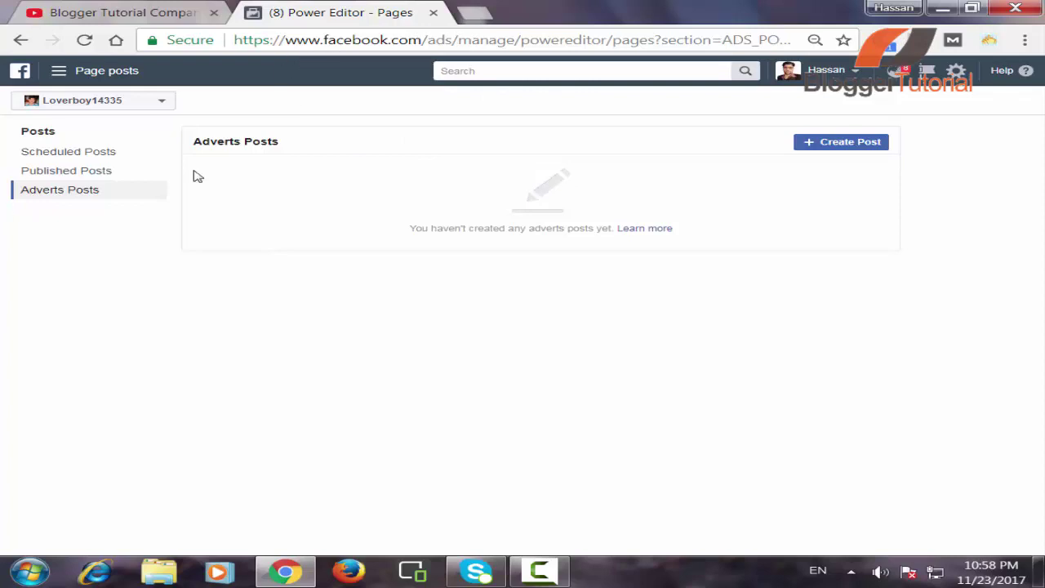
Create a new adverts post in the Link format and set its call to action to Watch More
left_click(67, 78)
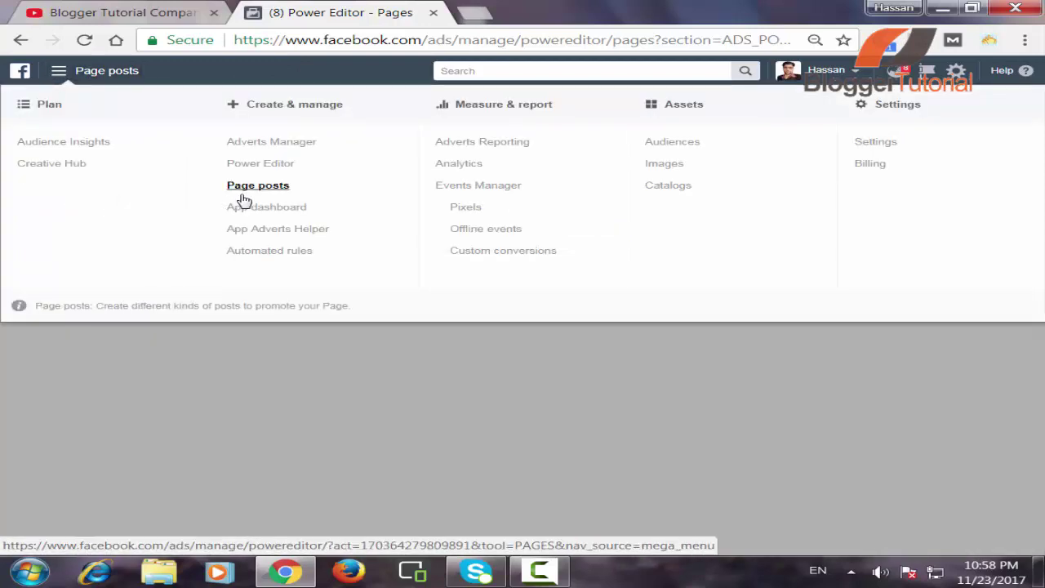
left_click(92, 72)
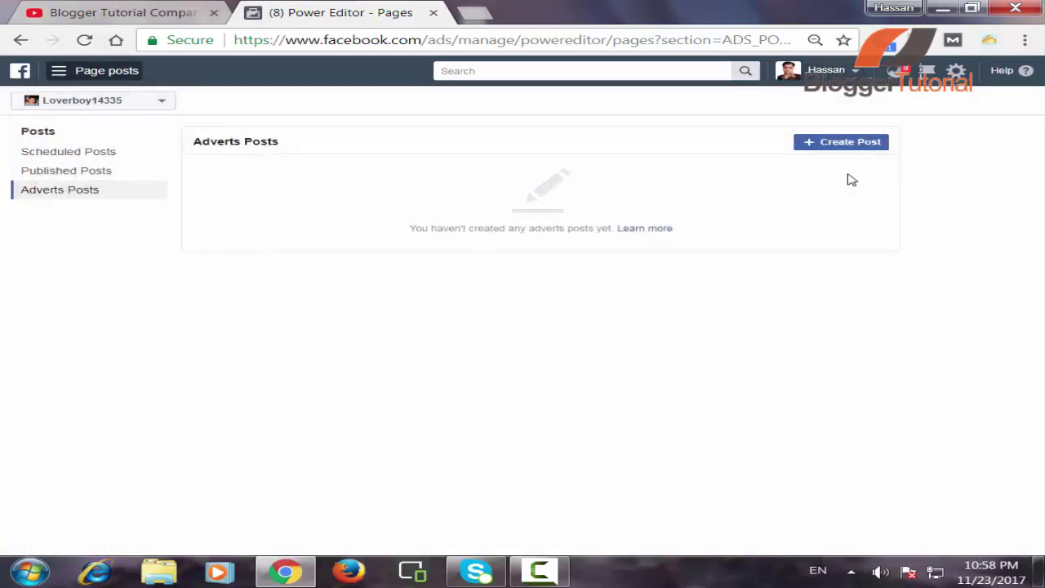
left_click(825, 145)
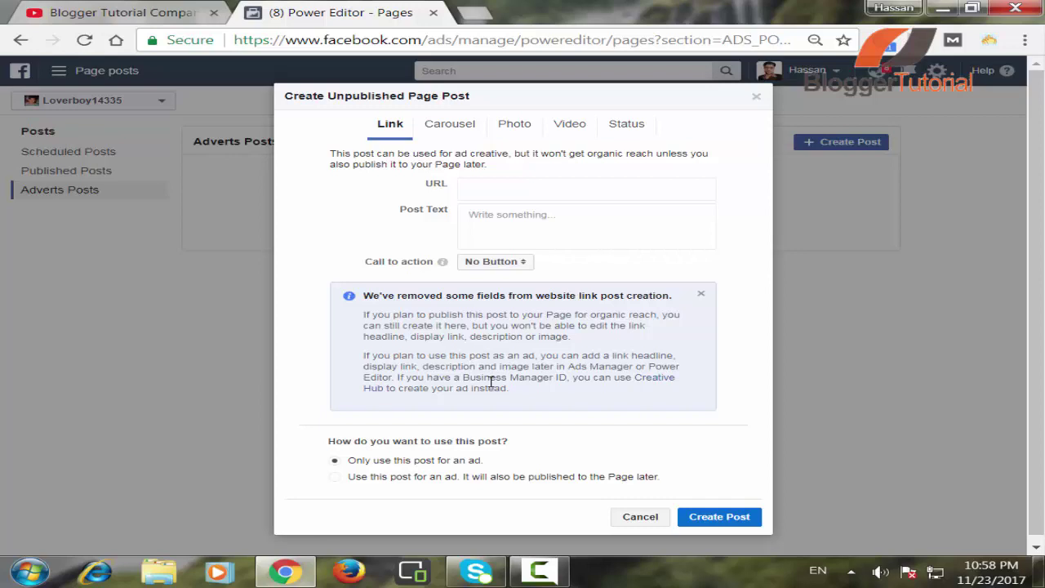
left_click(515, 264)
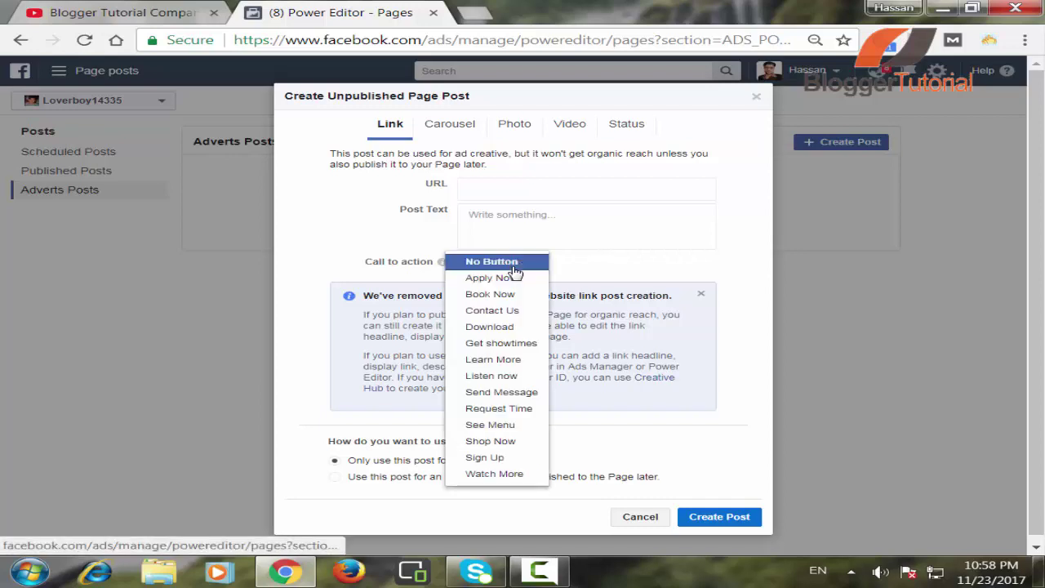
left_click(496, 476)
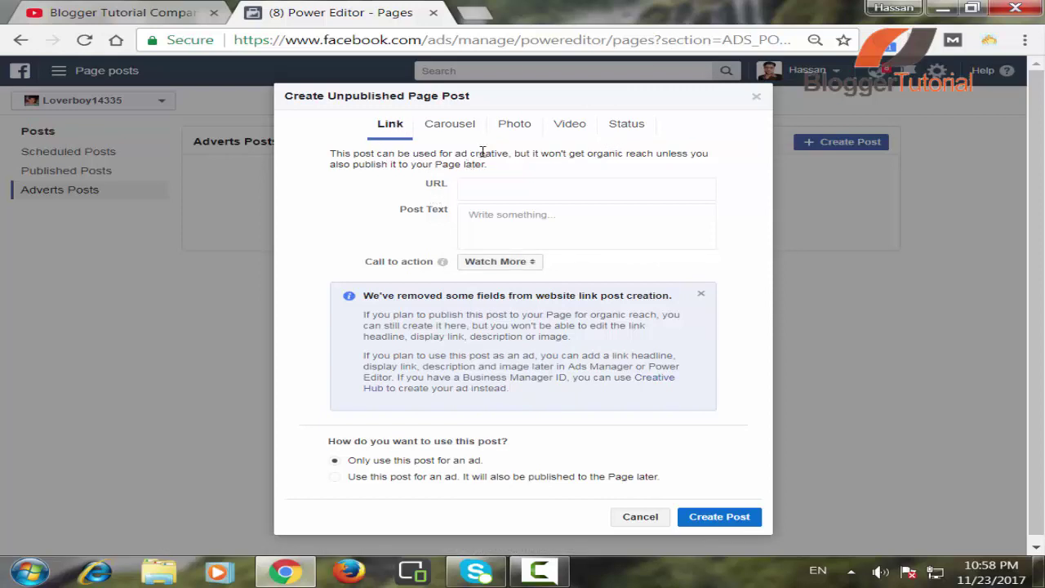
Examine the Video format's options for choosing a video from the library or pasting a hosted link, and close the video chooser
left_click(560, 127)
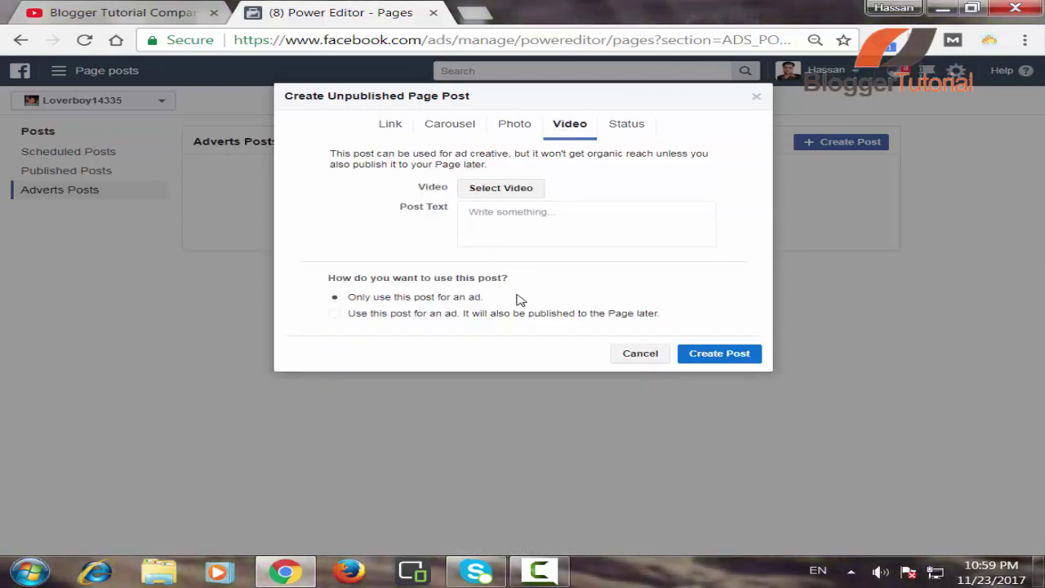
left_click(507, 191)
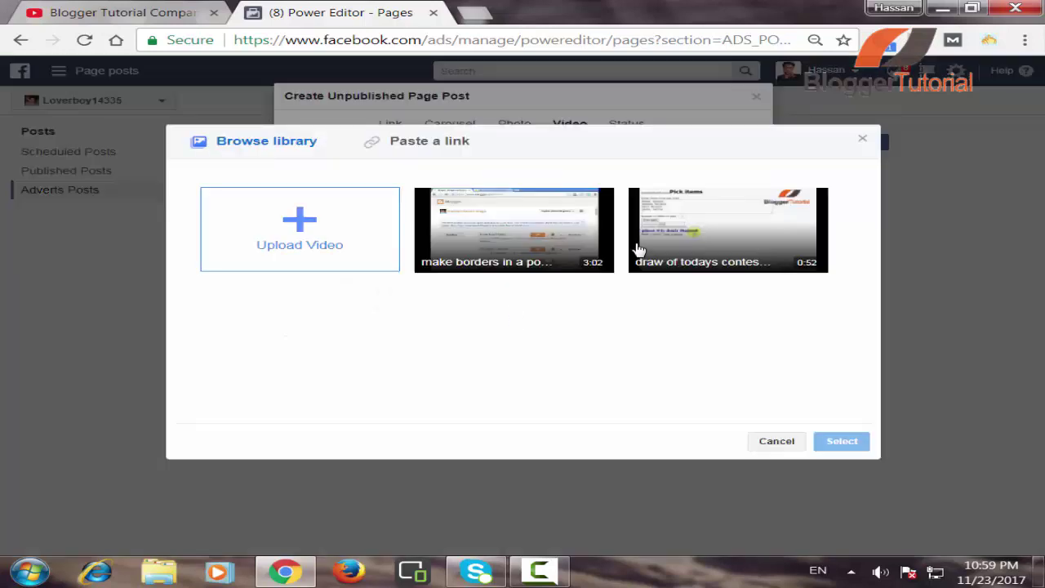
left_click(443, 140)
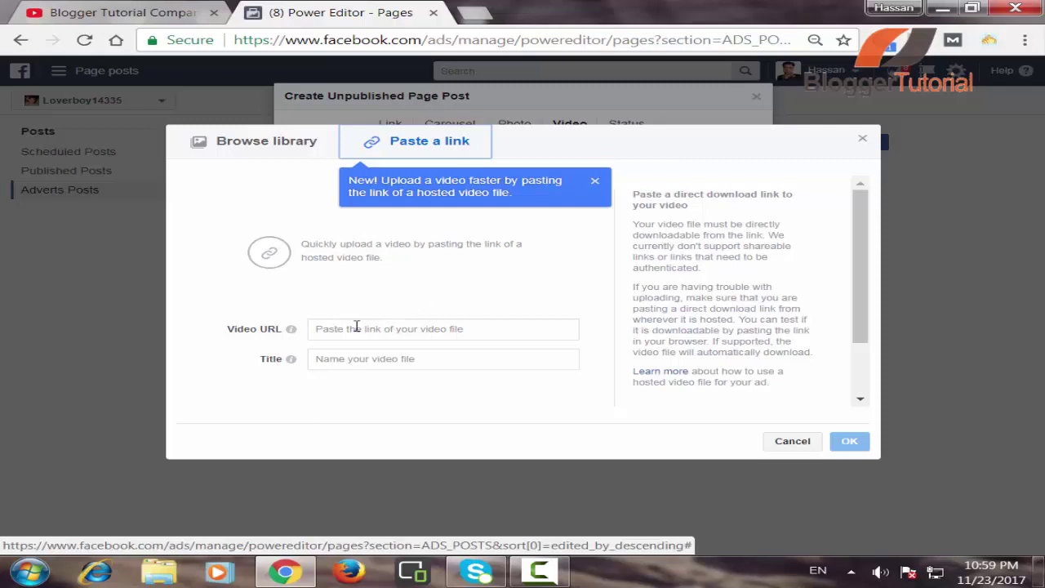
mouse_move(294, 331)
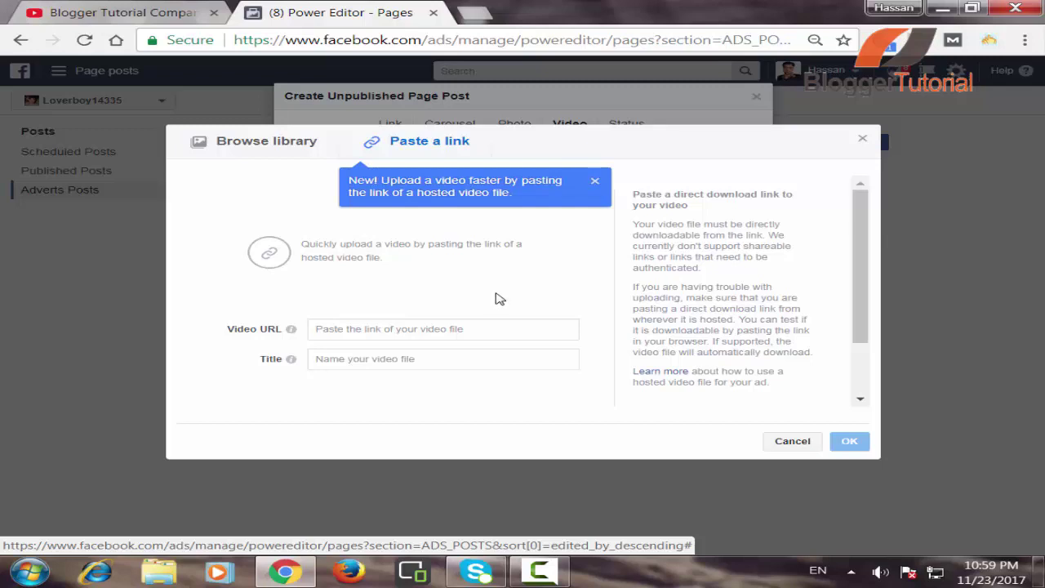
left_click(258, 141)
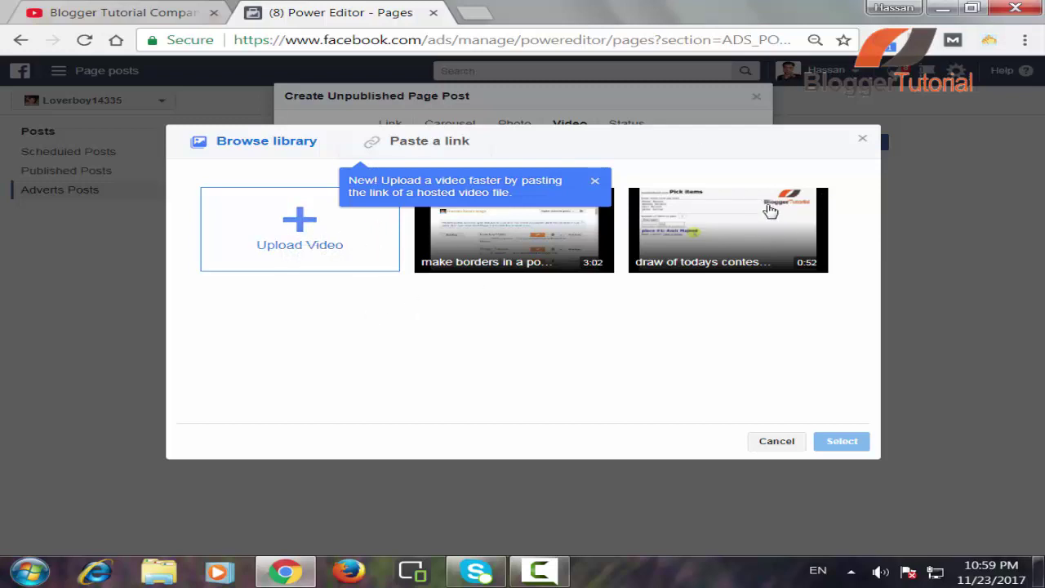
left_click(864, 141)
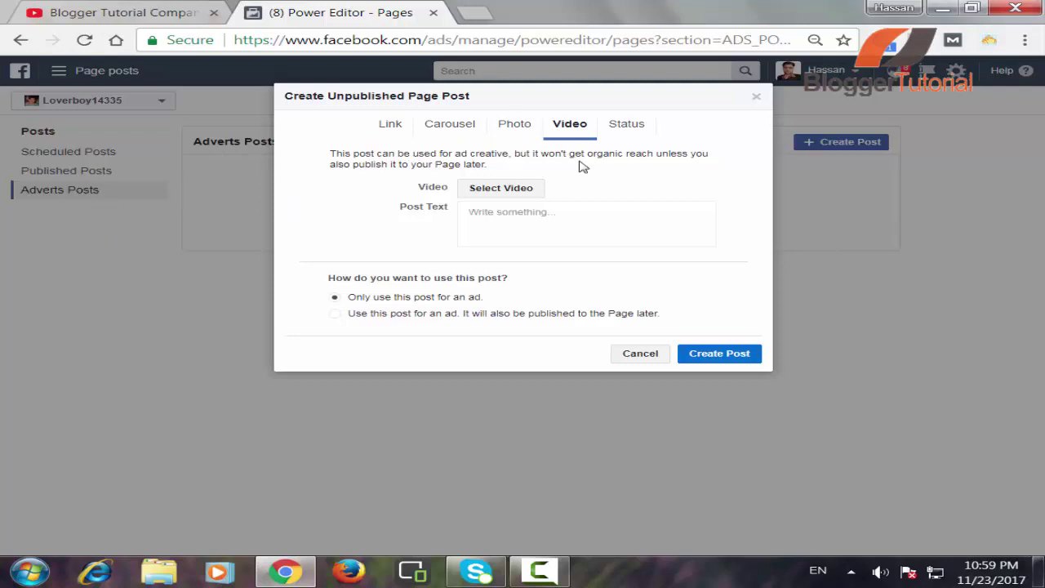
Switch the post to the Carousel format and set its call to action to Watch More
left_click(463, 133)
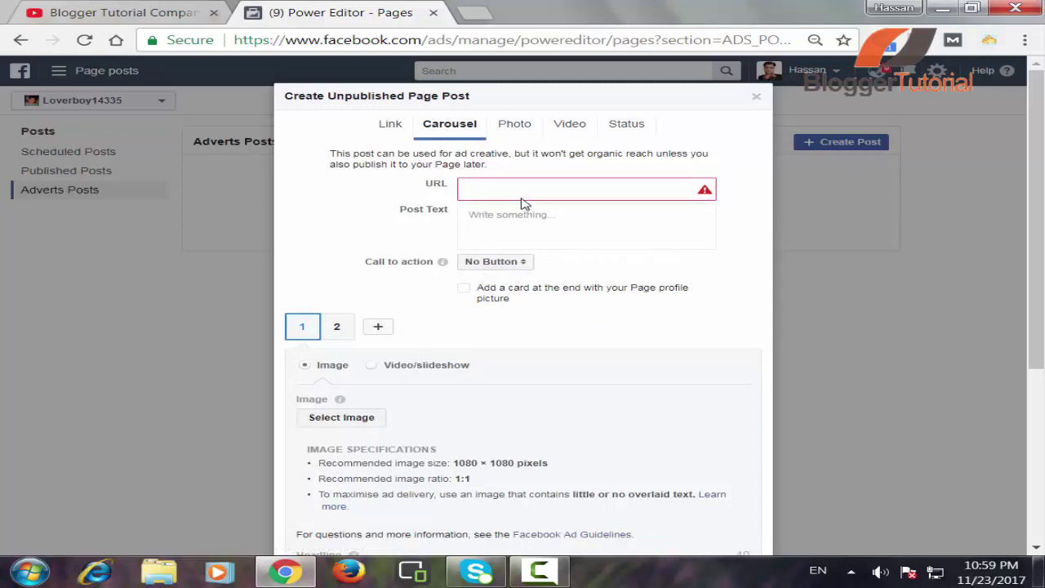
left_click(506, 231)
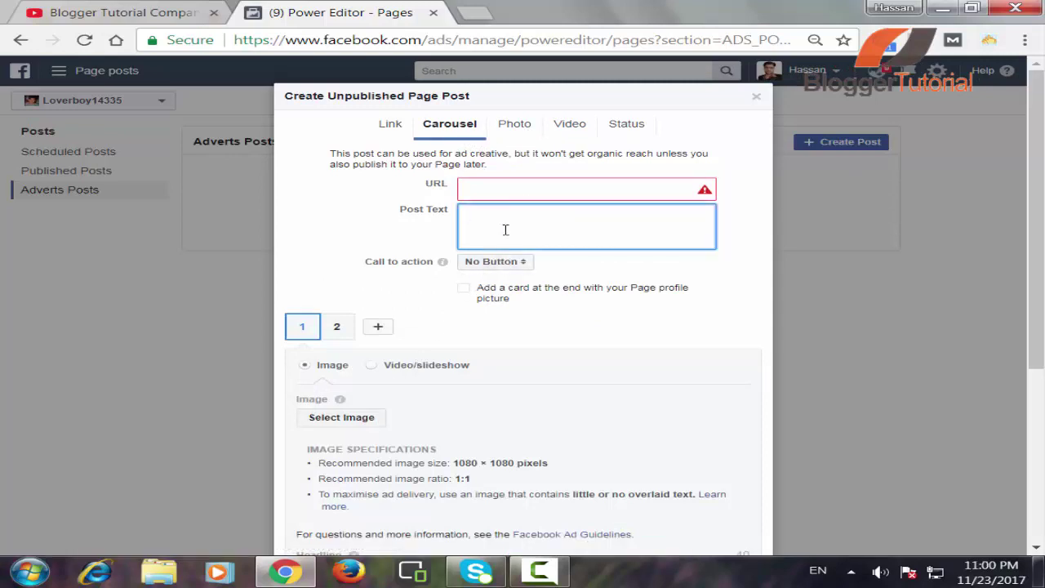
left_click(506, 260)
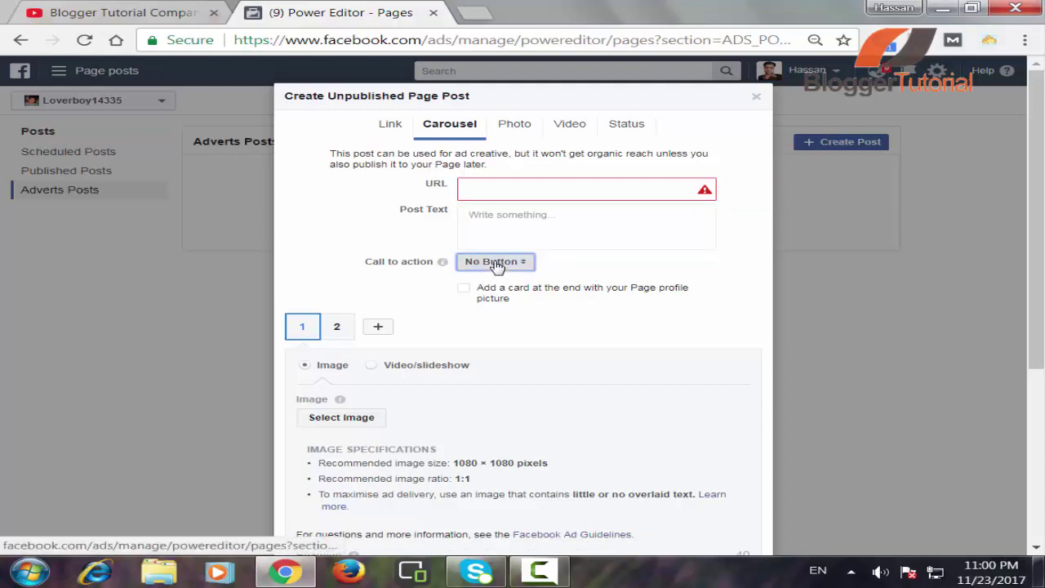
left_click(485, 475)
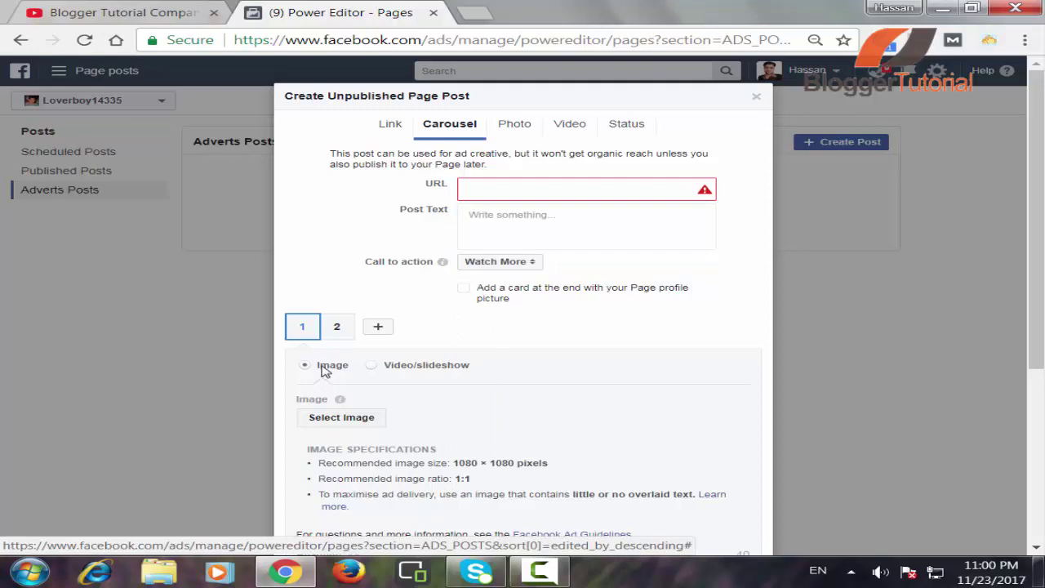
Set the first carousel card to Video/slideshow and add "make borders in a post.wmv" from the library
left_click(394, 368)
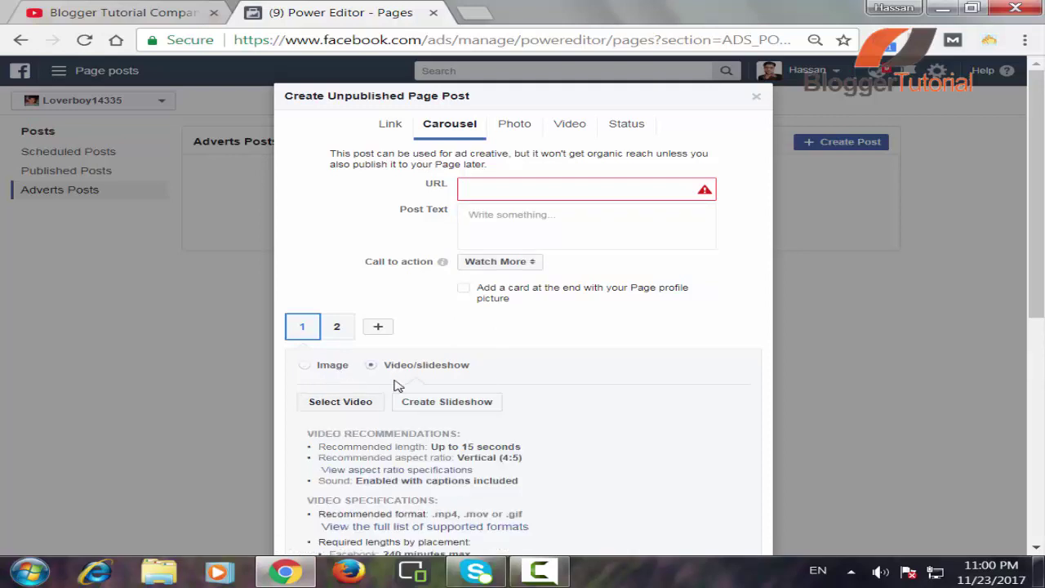
left_click(341, 402)
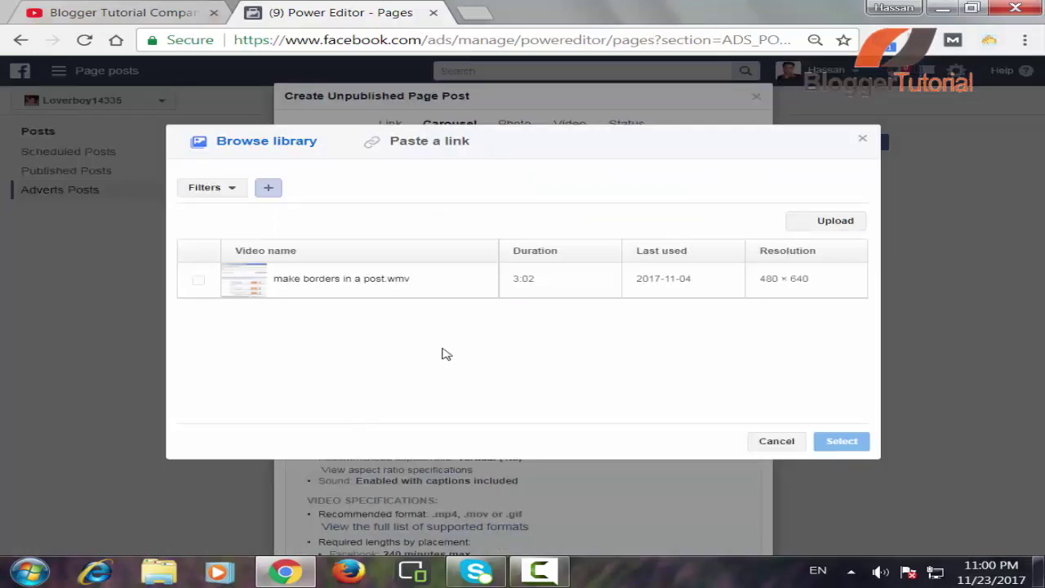
left_click(351, 280)
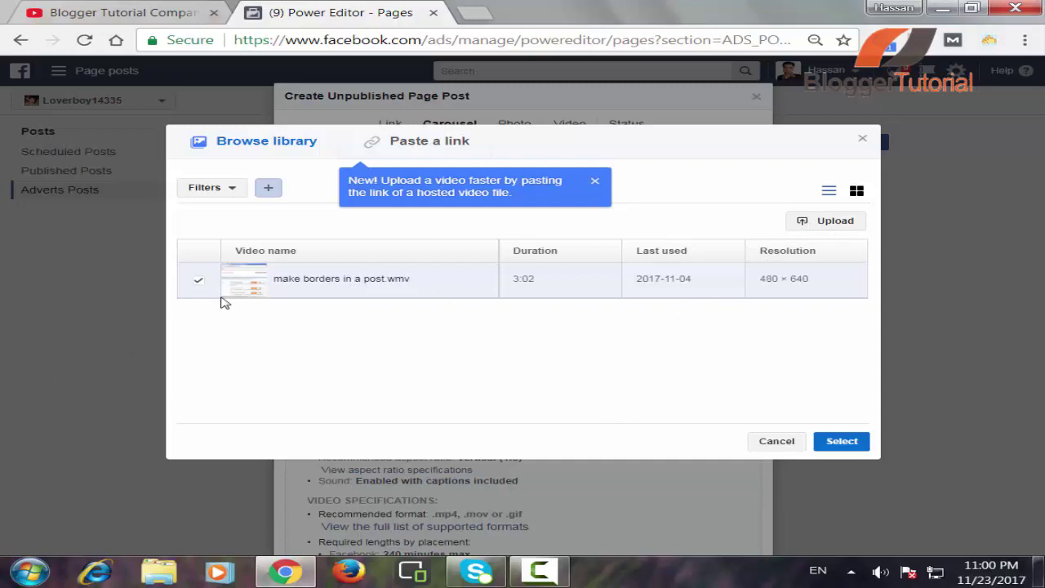
left_click(834, 445)
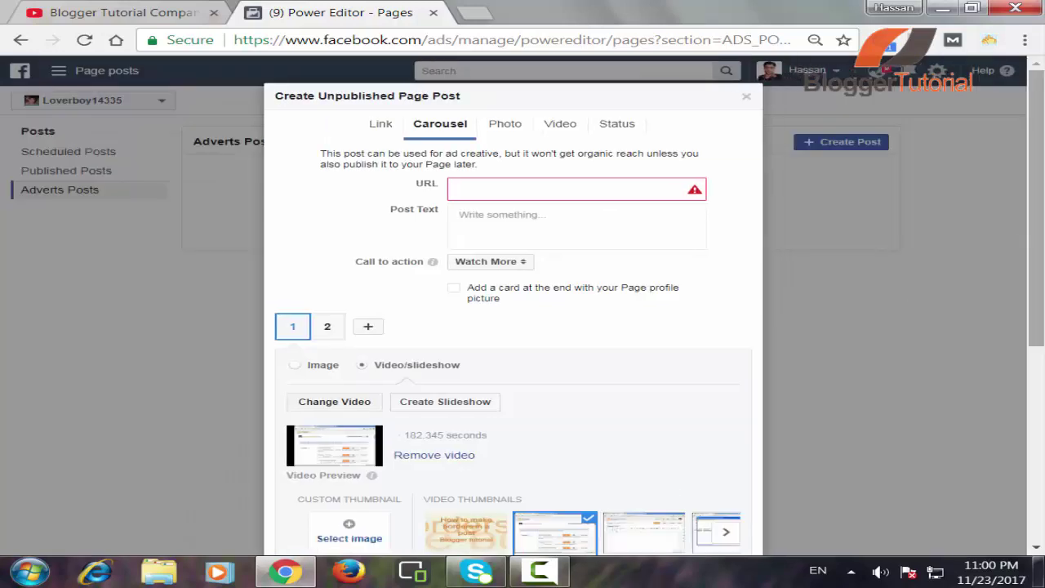
Examine the first card's Headline, Description, Destination URL and Display link fields
scroll(1024, 269, "down", 3)
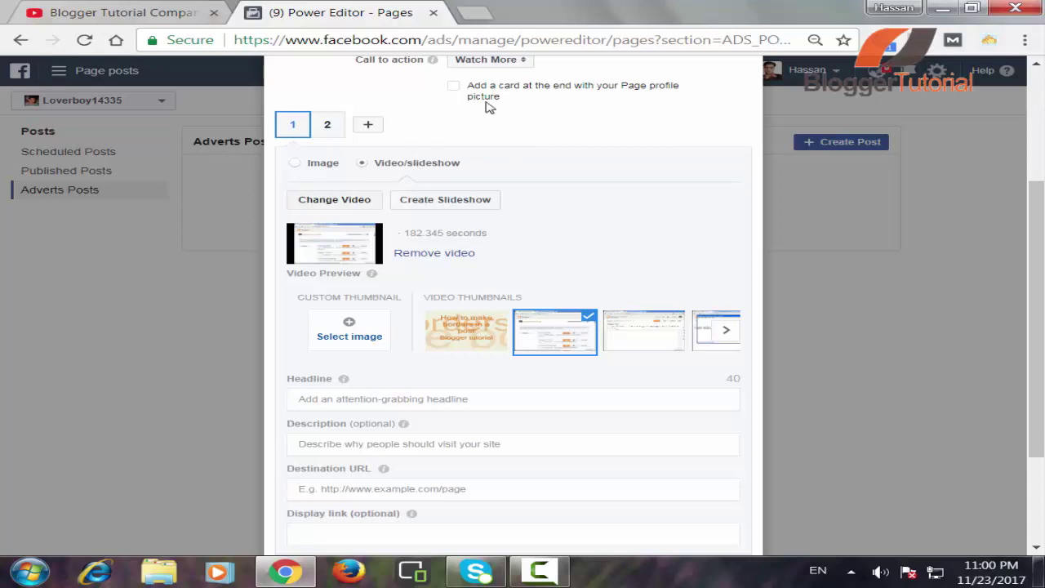
scroll(1039, 245, "down", 1)
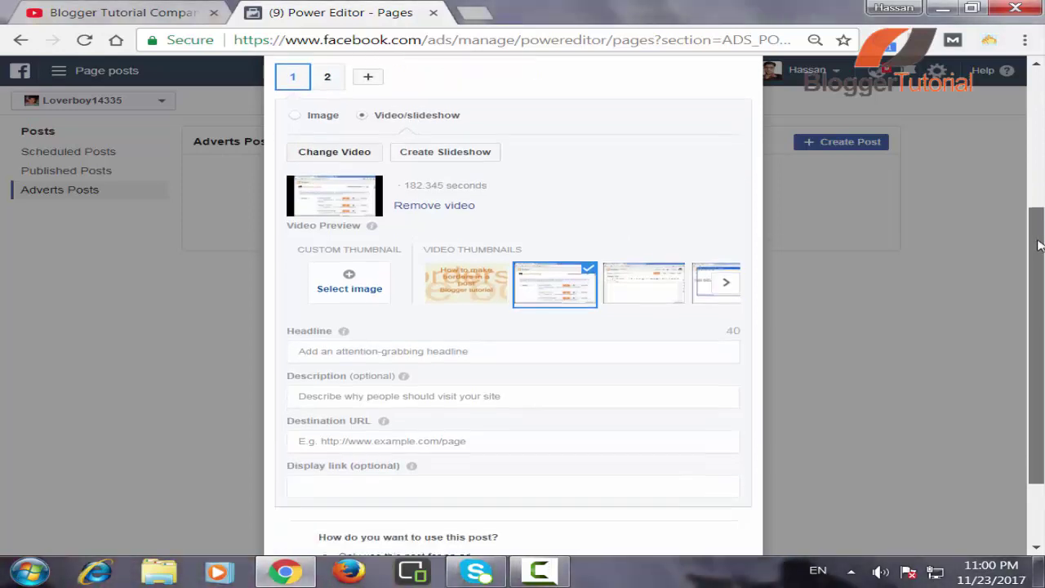
left_click(322, 337)
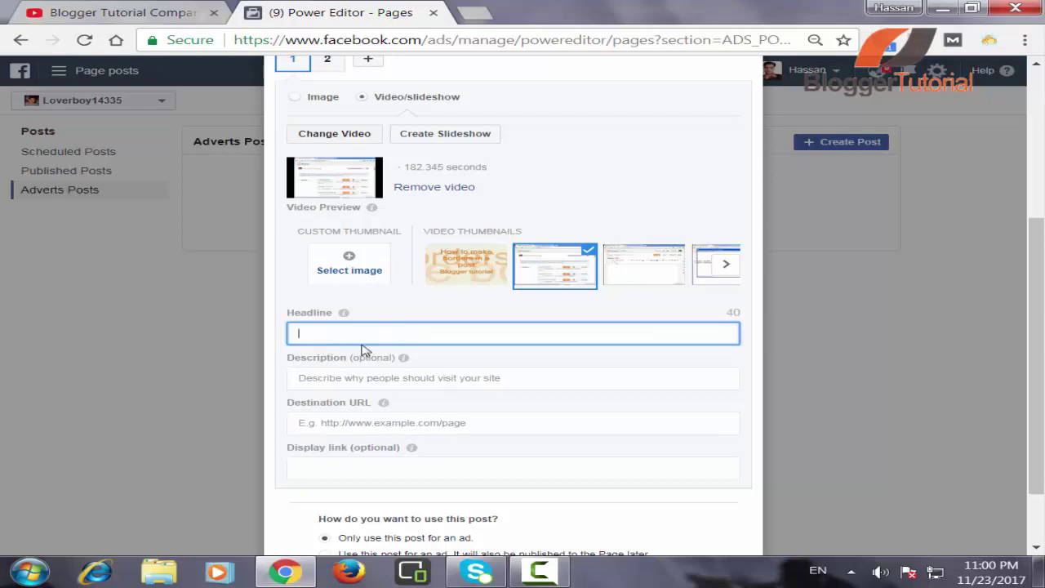
left_click(356, 376)
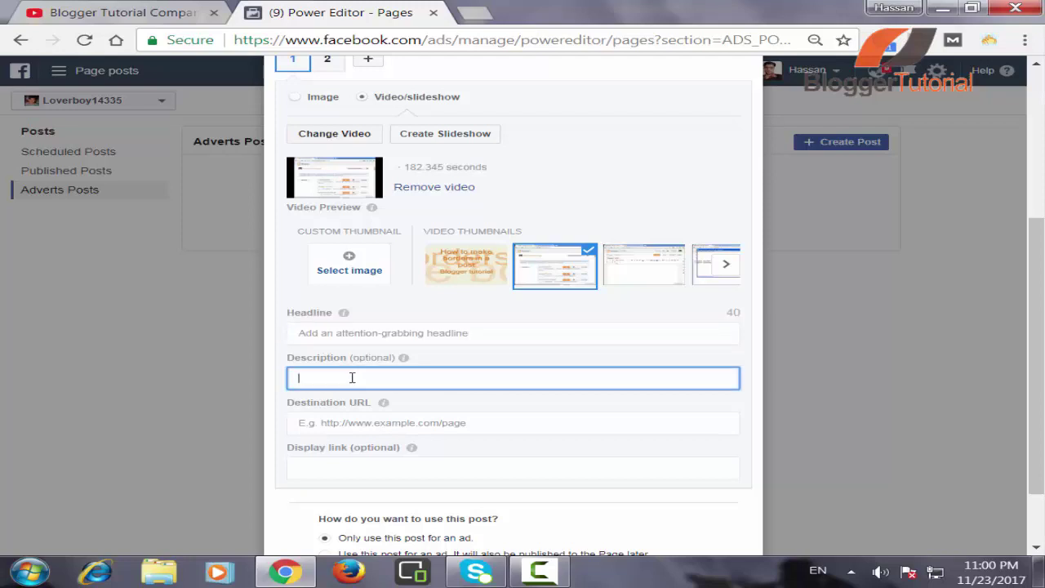
left_click_drag(392, 358, 349, 356)
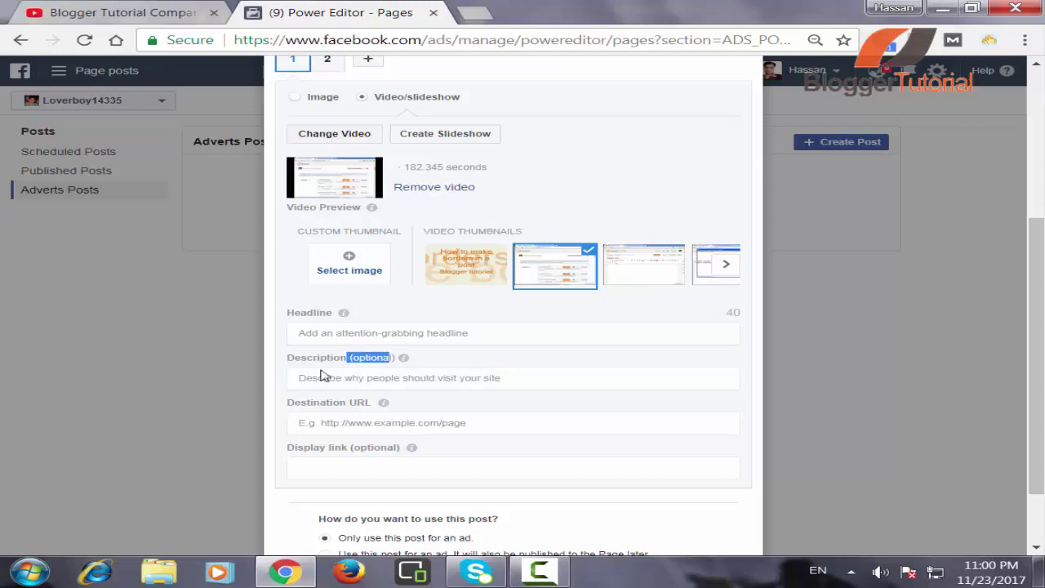
scroll(1033, 397, "down", 2)
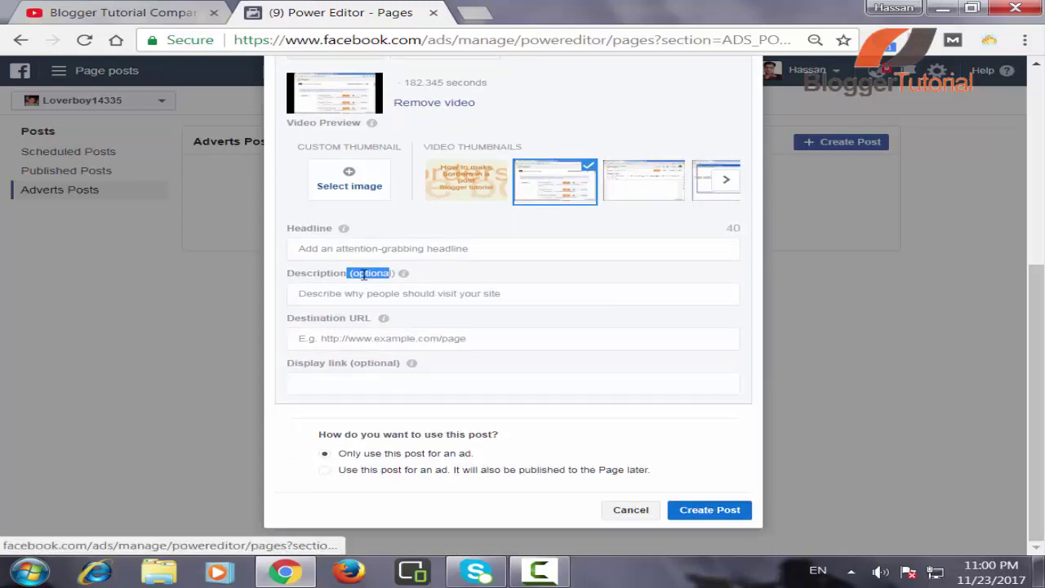
left_click(348, 296)
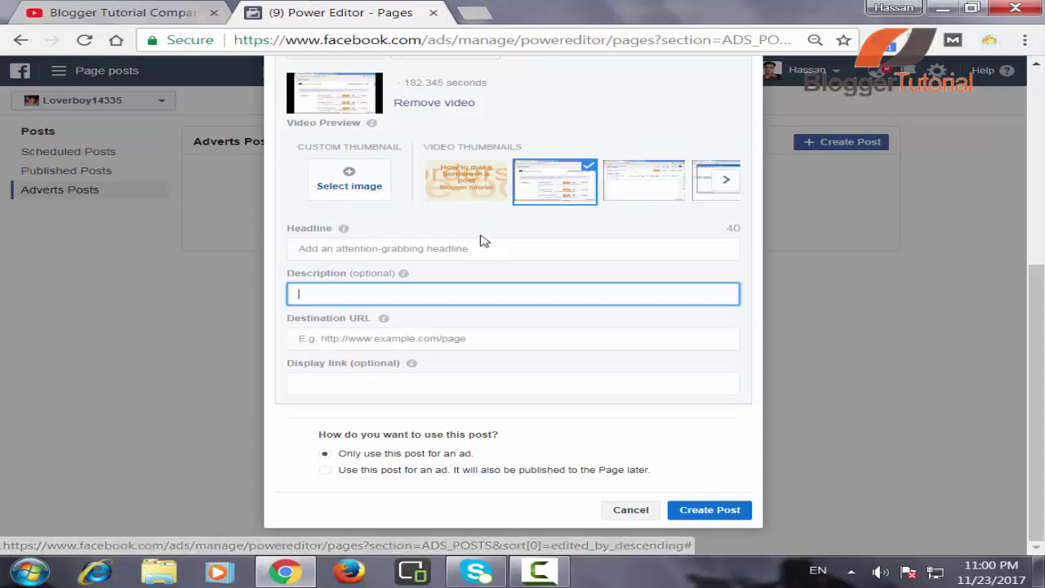
left_click(353, 346)
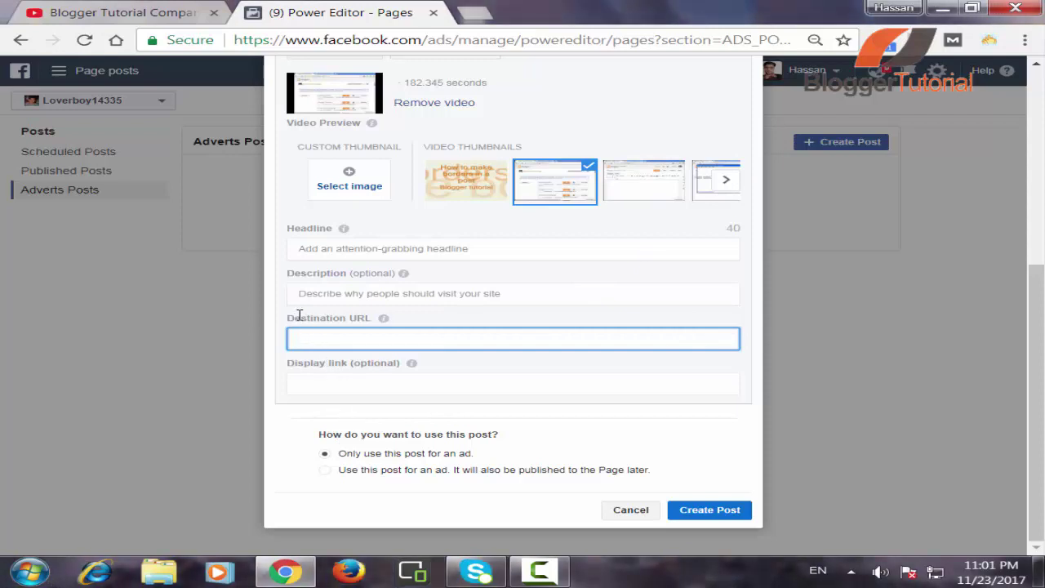
left_click_drag(294, 318, 444, 316)
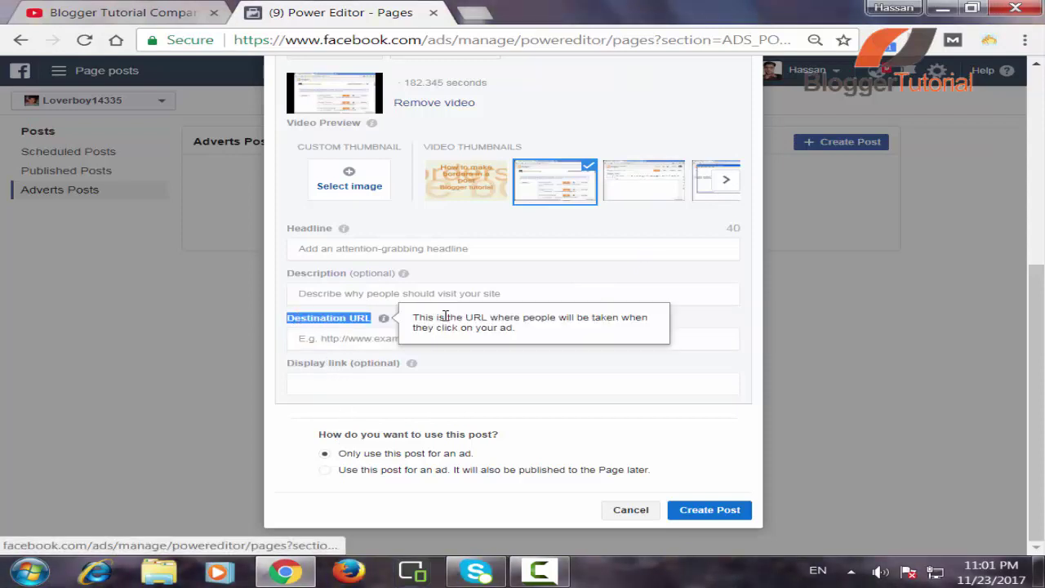
left_click(394, 336)
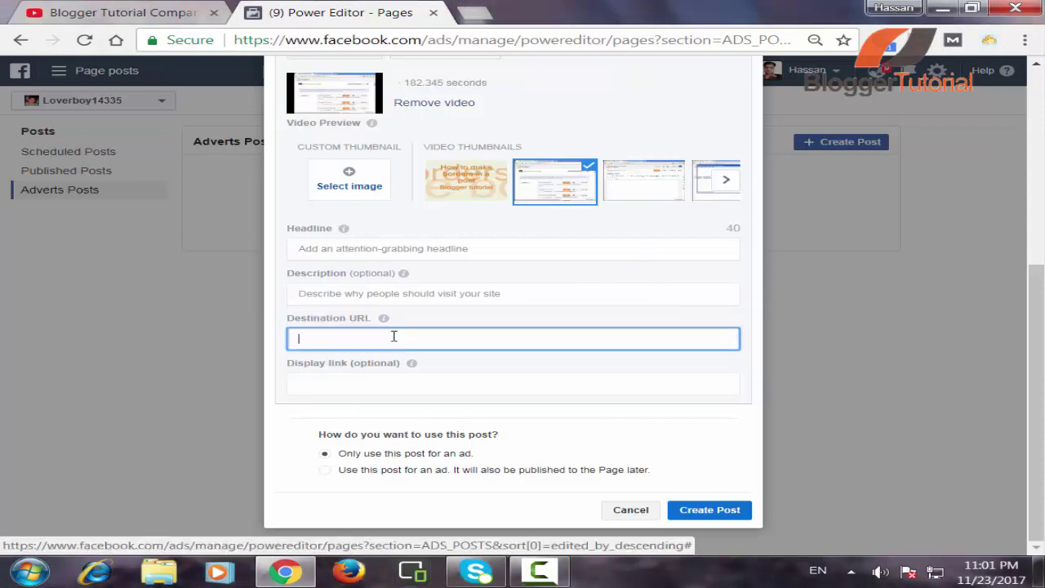
left_click(391, 385)
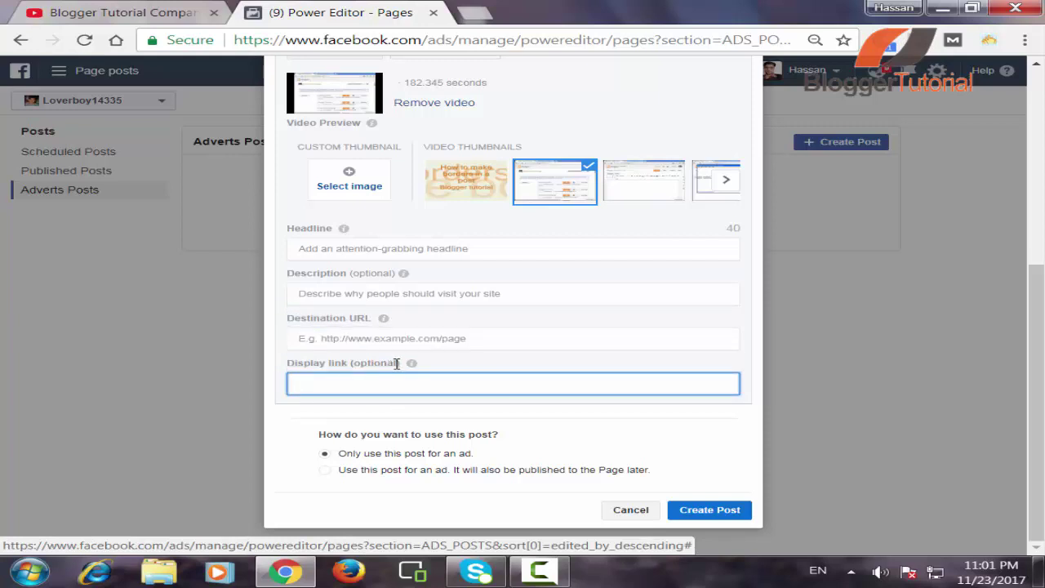
left_click_drag(397, 364, 287, 363)
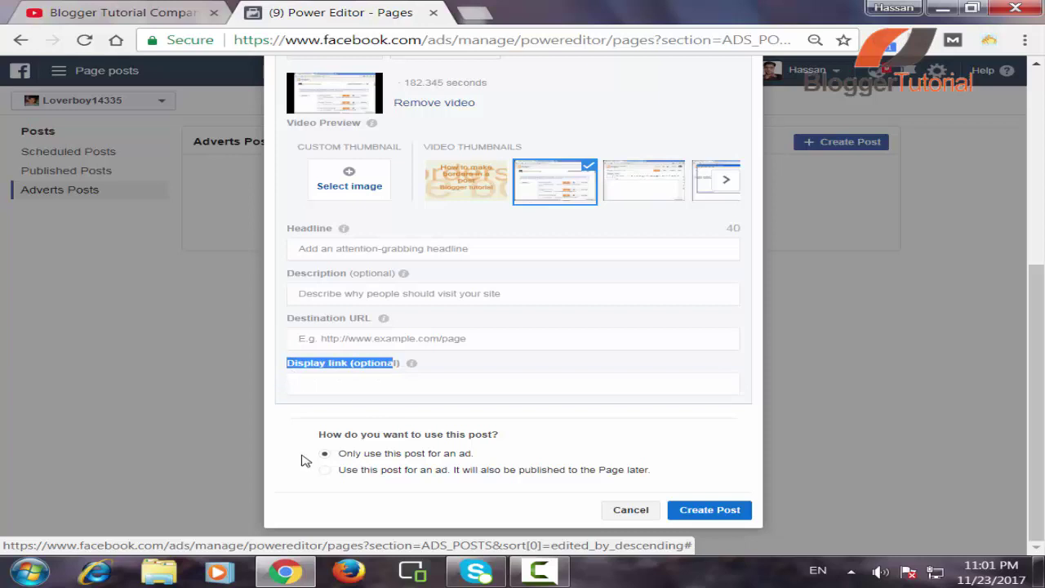
Set the post's usage to an ad that is also published to the Page, and review the form
left_click(325, 471)
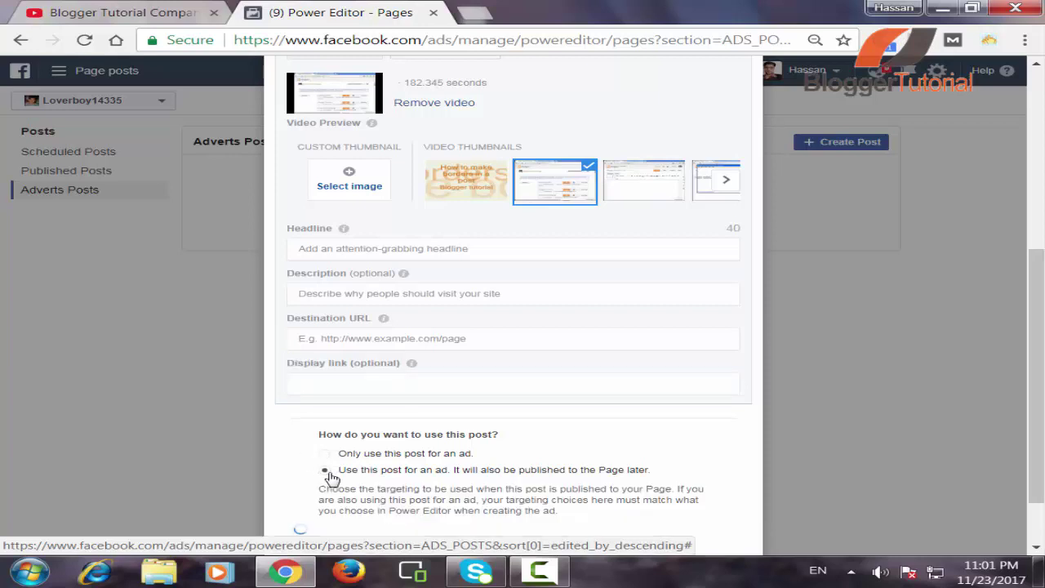
scroll(1033, 343, "down", 1)
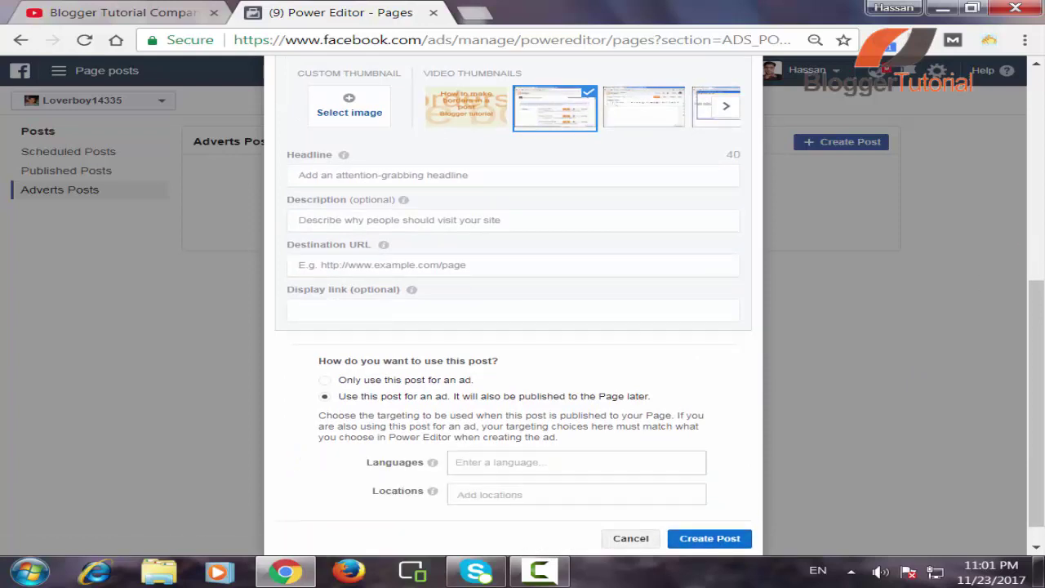
scroll(1027, 282, "up", 3)
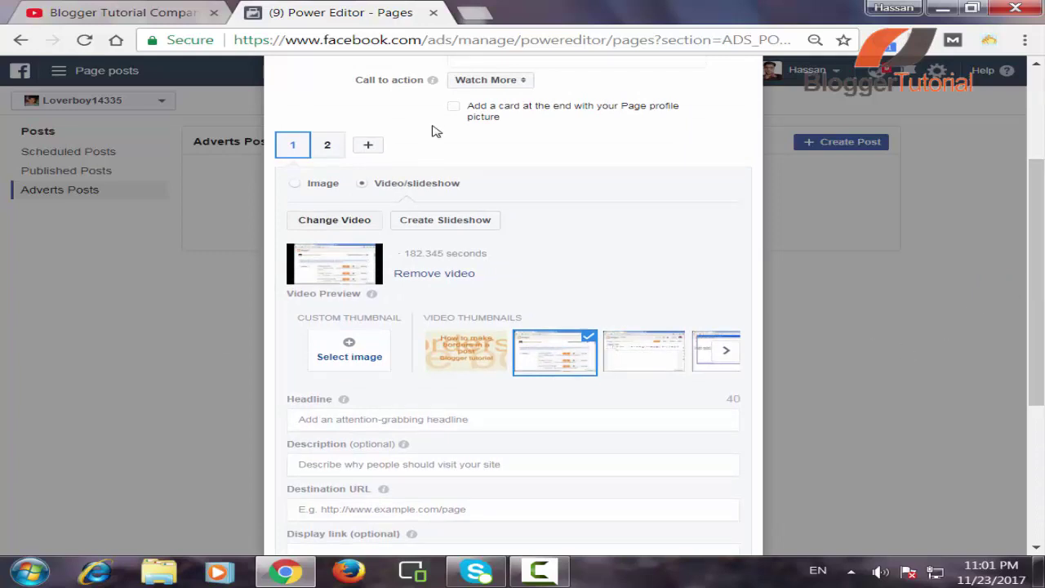
scroll(1038, 164, "up", 3)
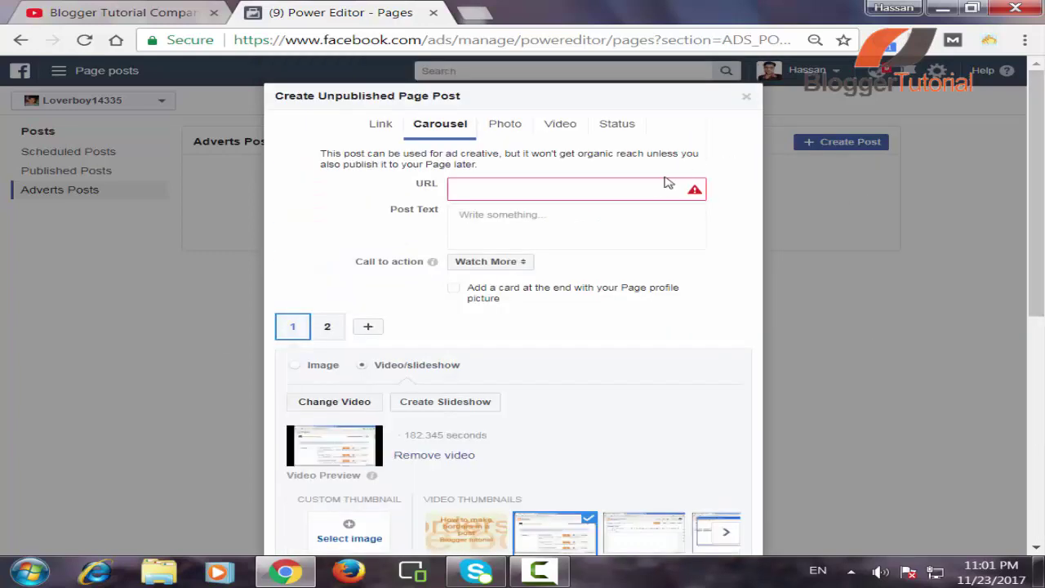
left_click(637, 190)
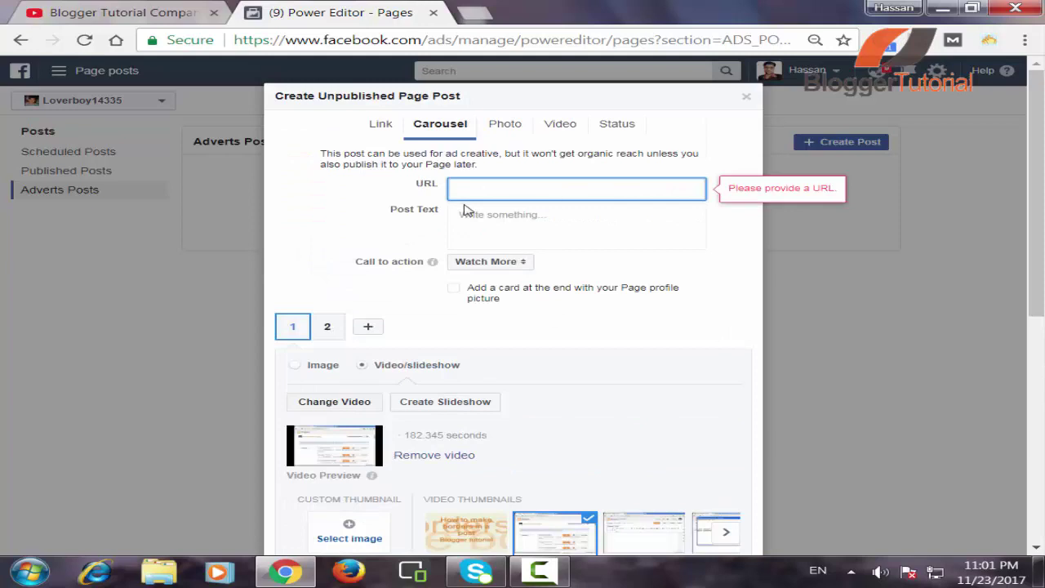
type("http://youtube.com")
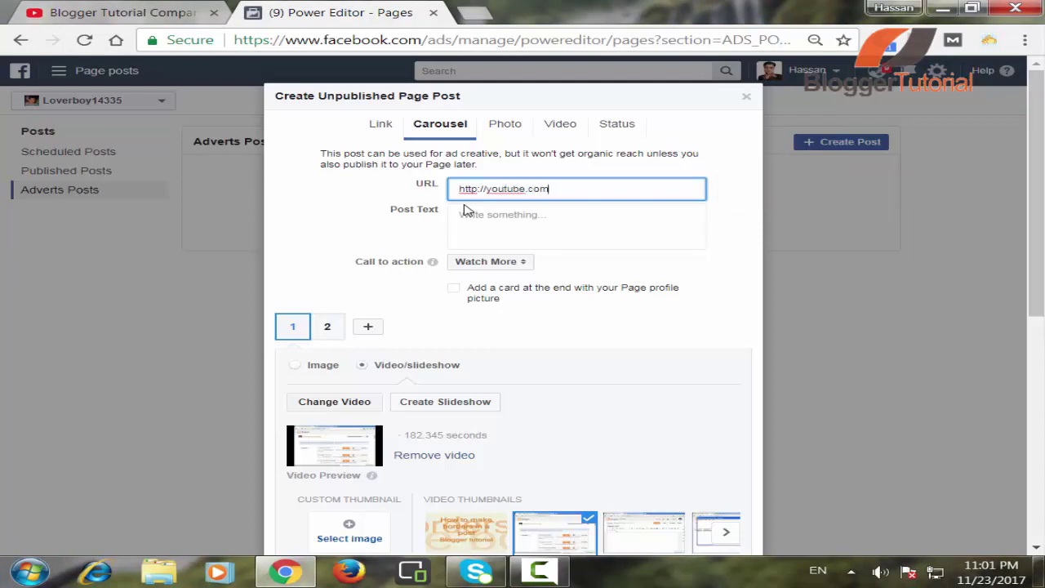
key("ctrl+a")
key("ctrl+c")
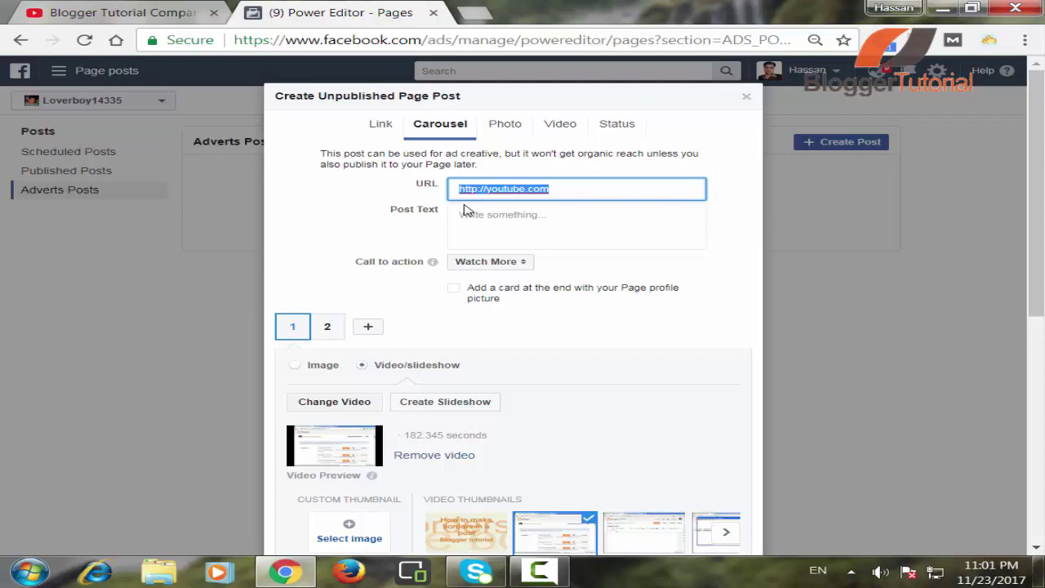
left_click(466, 211)
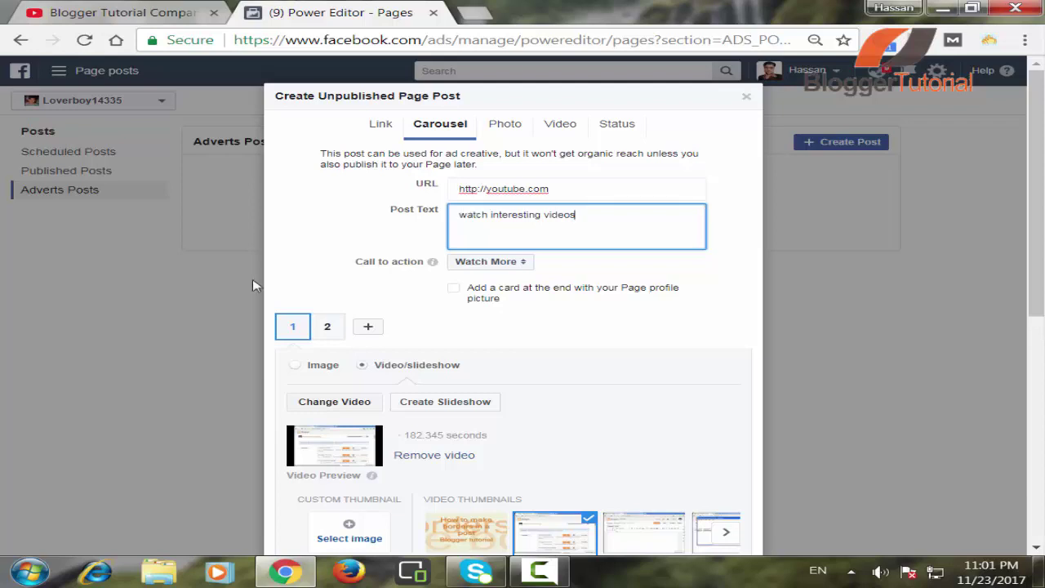
left_click(338, 332)
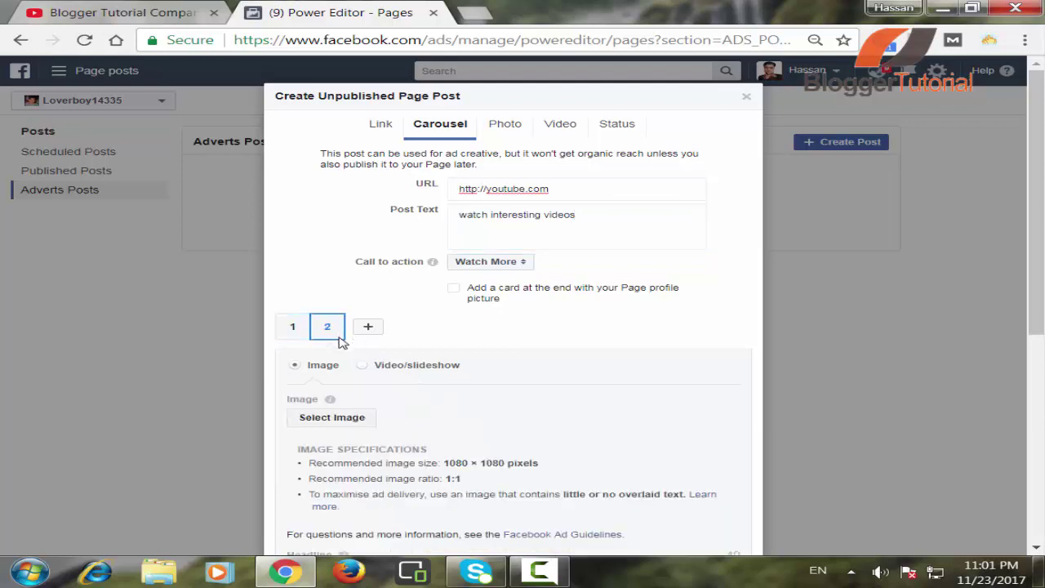
left_click(299, 332)
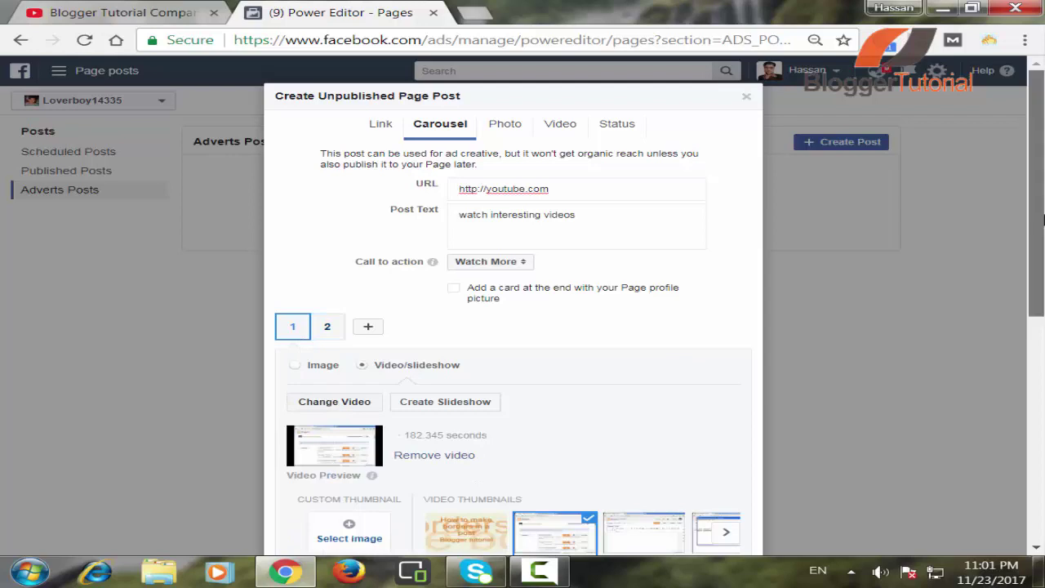
left_click_drag(1036, 221, 1037, 401)
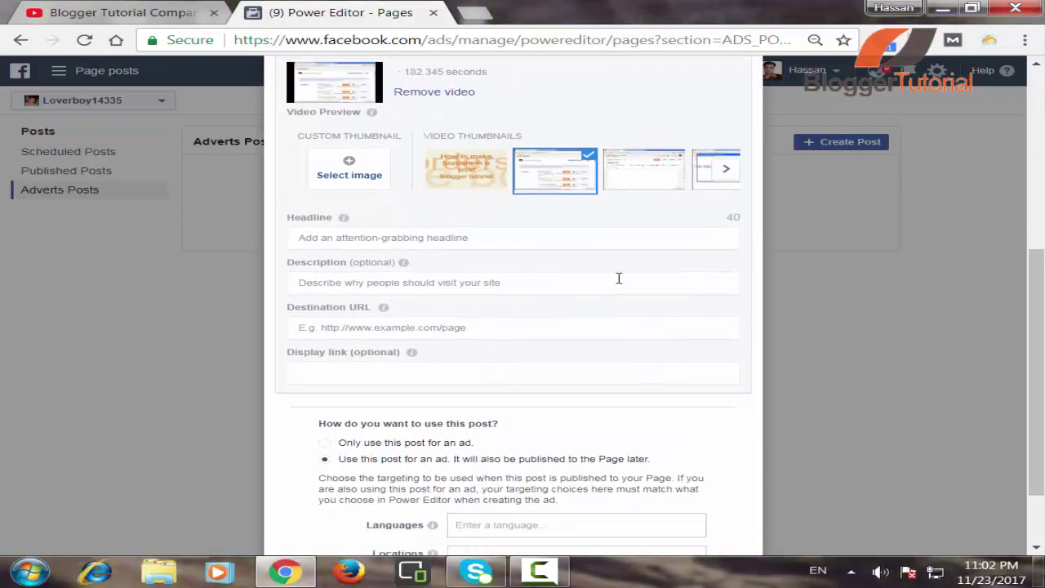
left_click(622, 236)
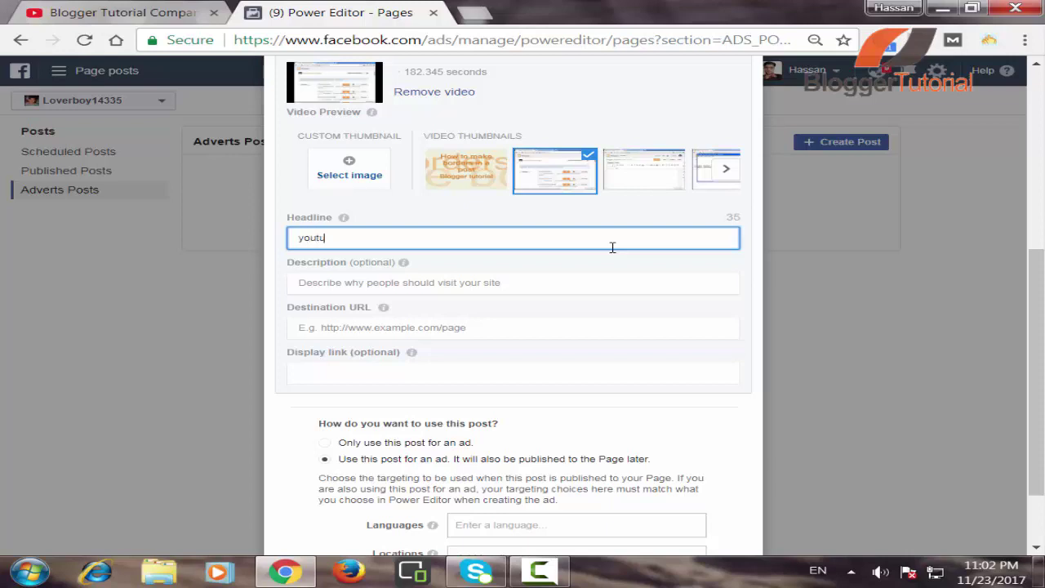
left_click(613, 247)
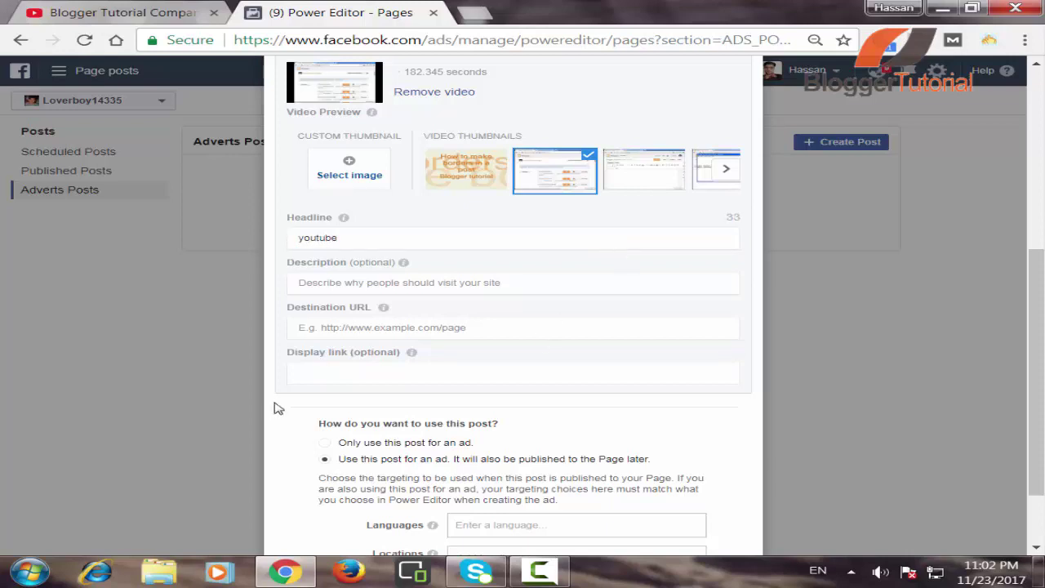
left_click(457, 327)
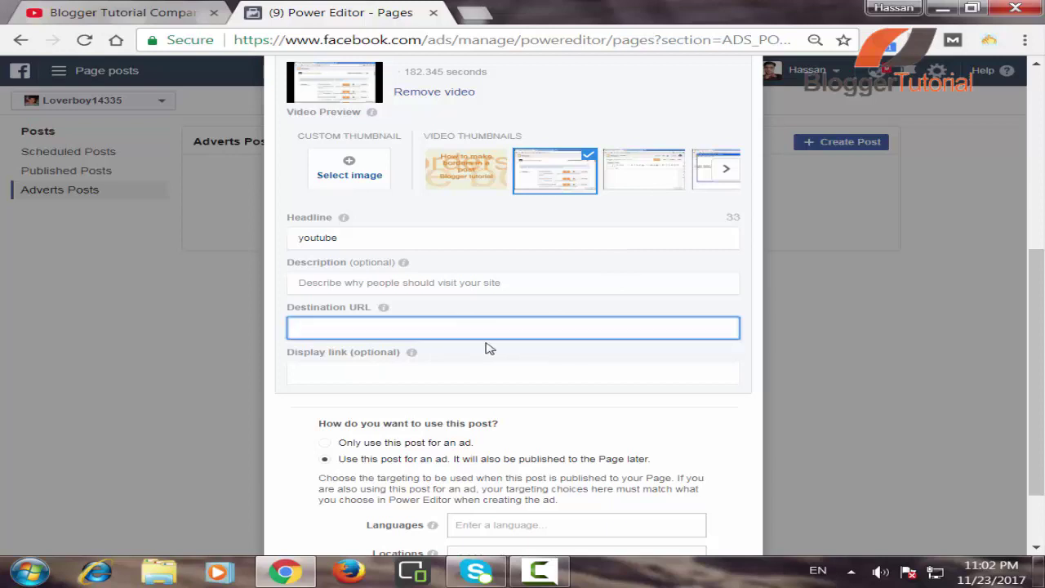
key("ctrl+v")
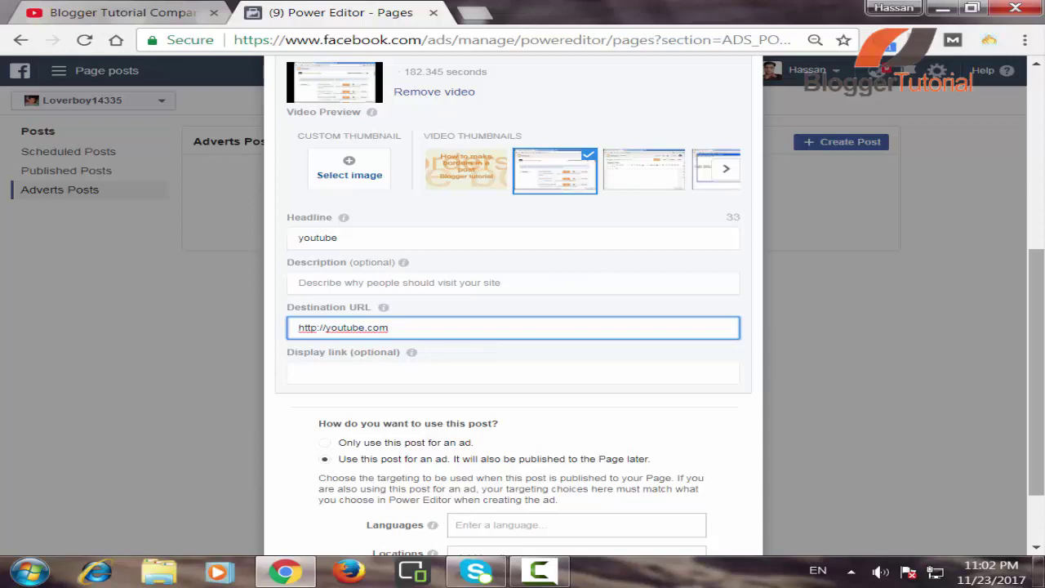
Create the carousel post and publish it to the Page from the Adverts Posts list
left_click_drag(1040, 393, 1043, 438)
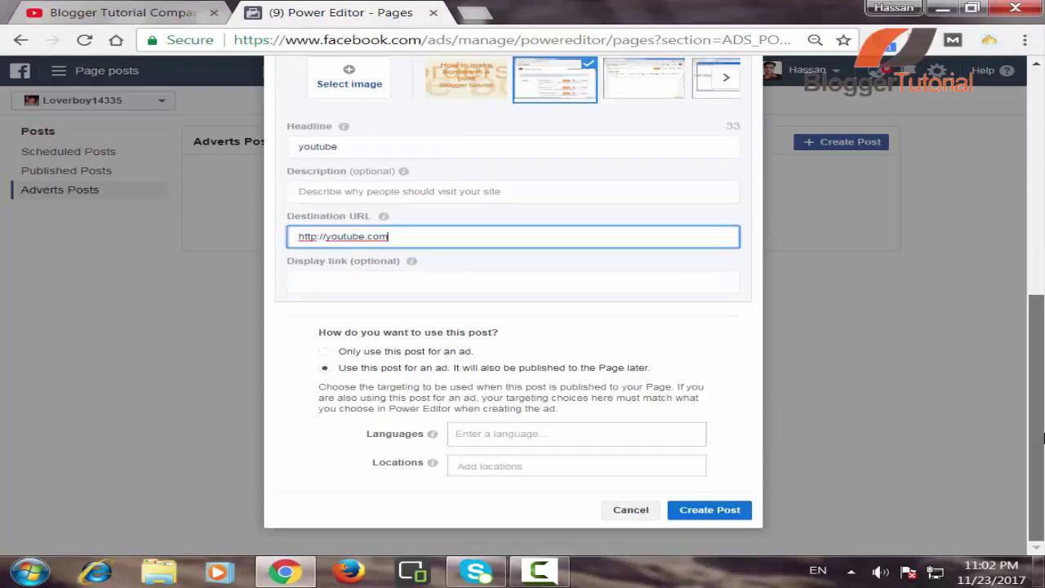
left_click(709, 511)
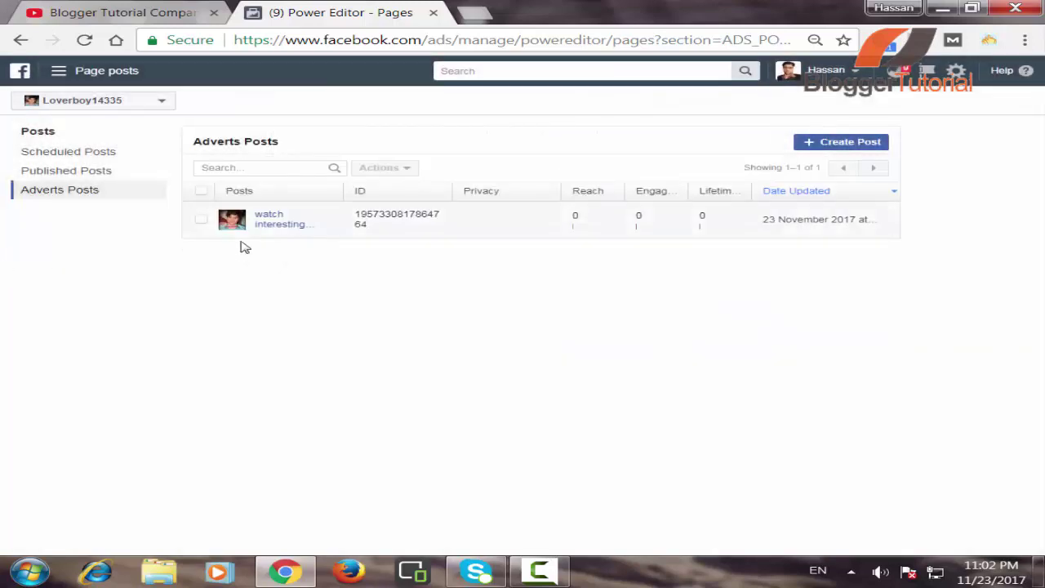
left_click(201, 221)
left_click(384, 168)
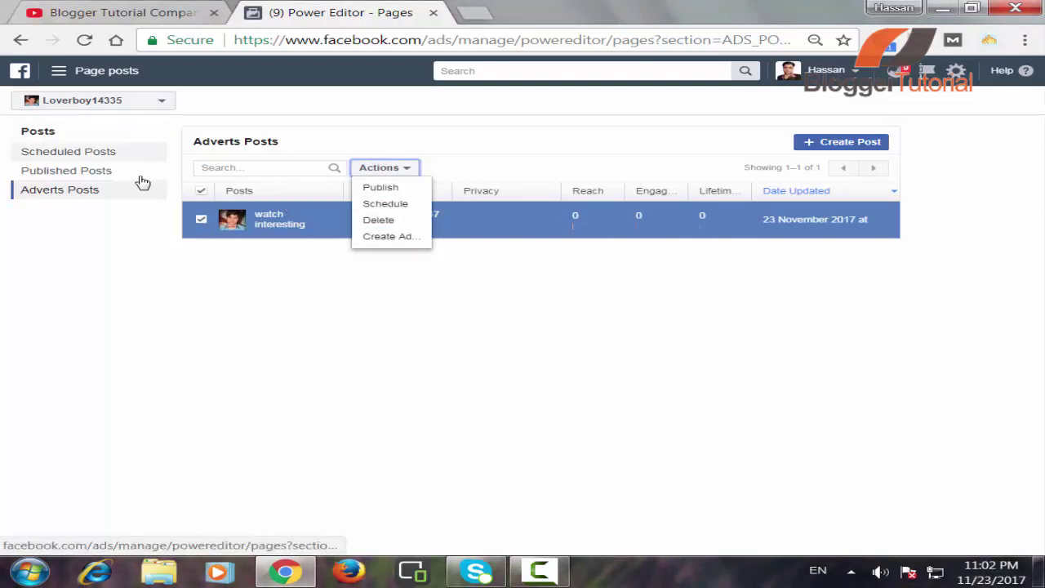
left_click(378, 188)
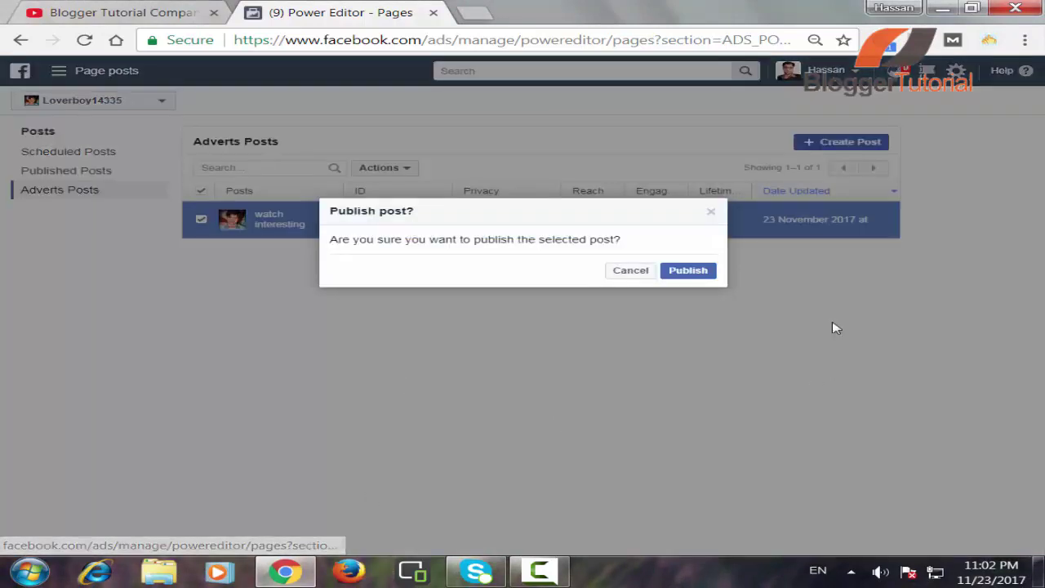
left_click(677, 271)
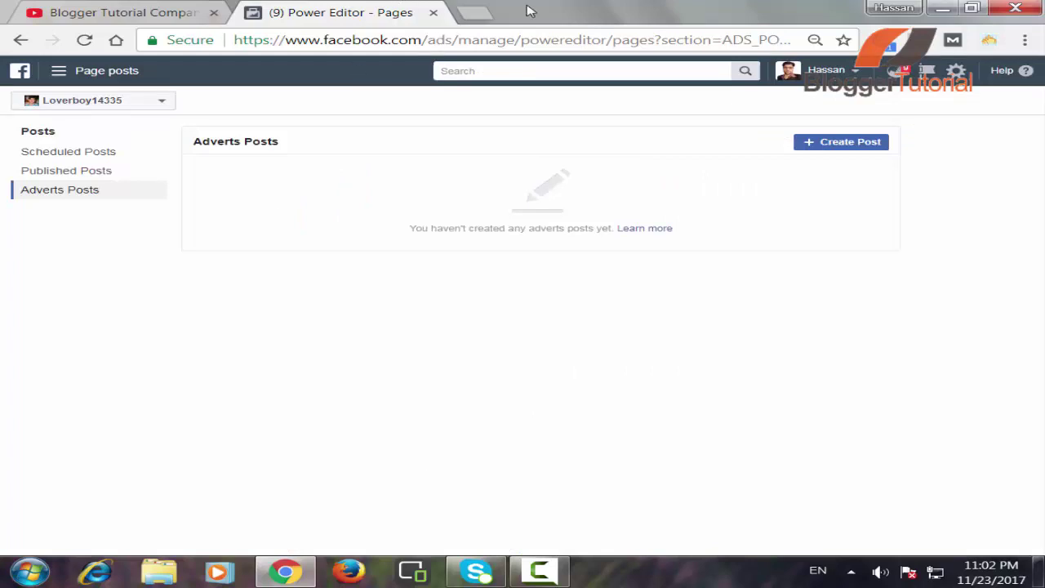
left_click(480, 12)
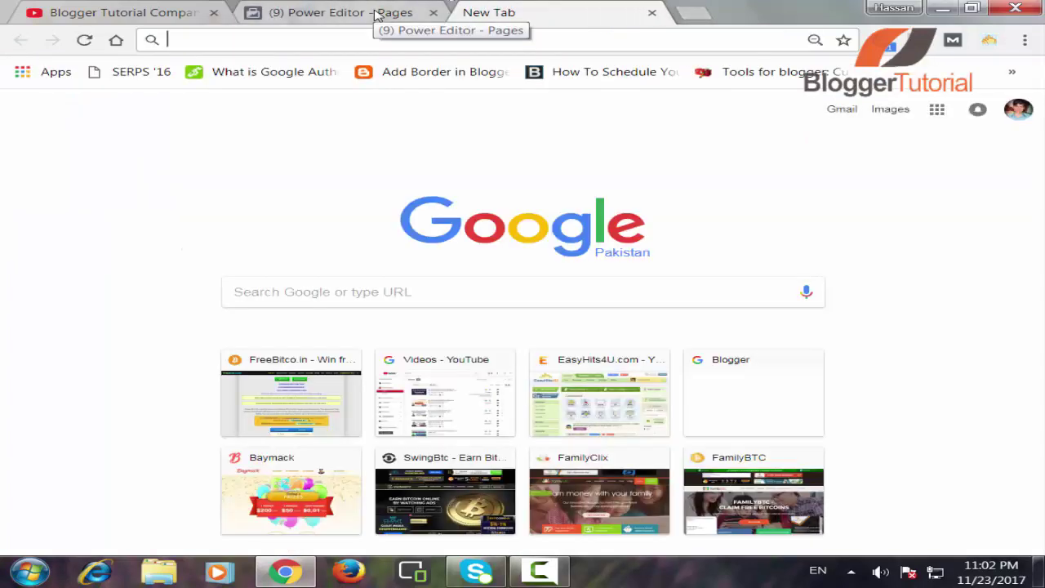
type("facebook.com")
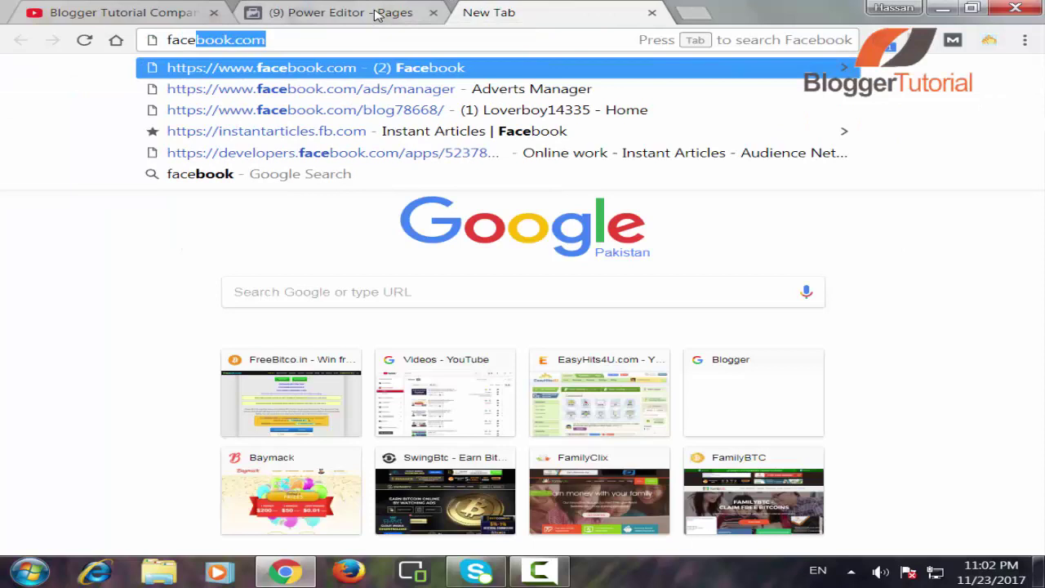
key("Down")
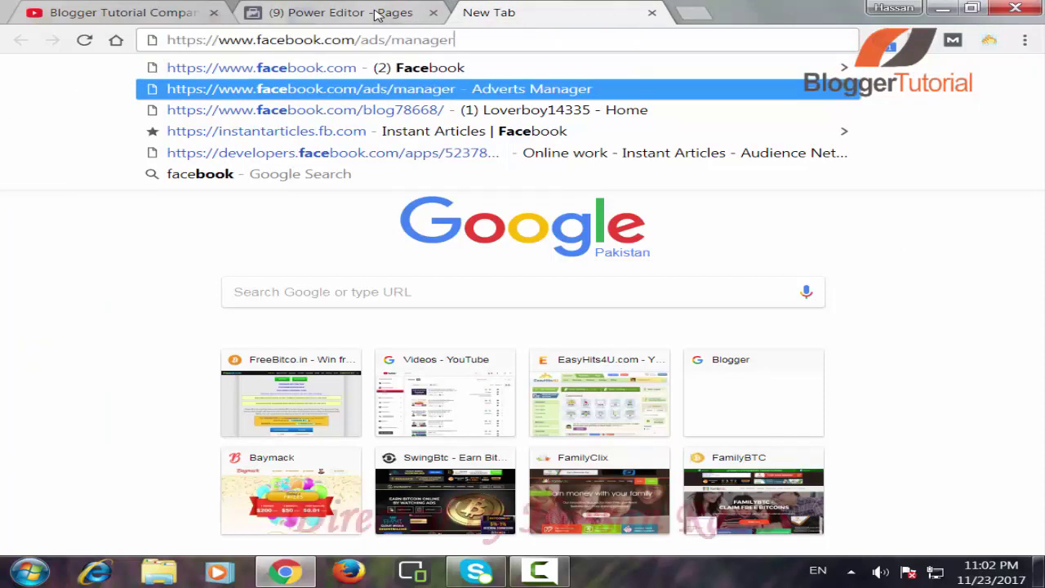
key("Down")
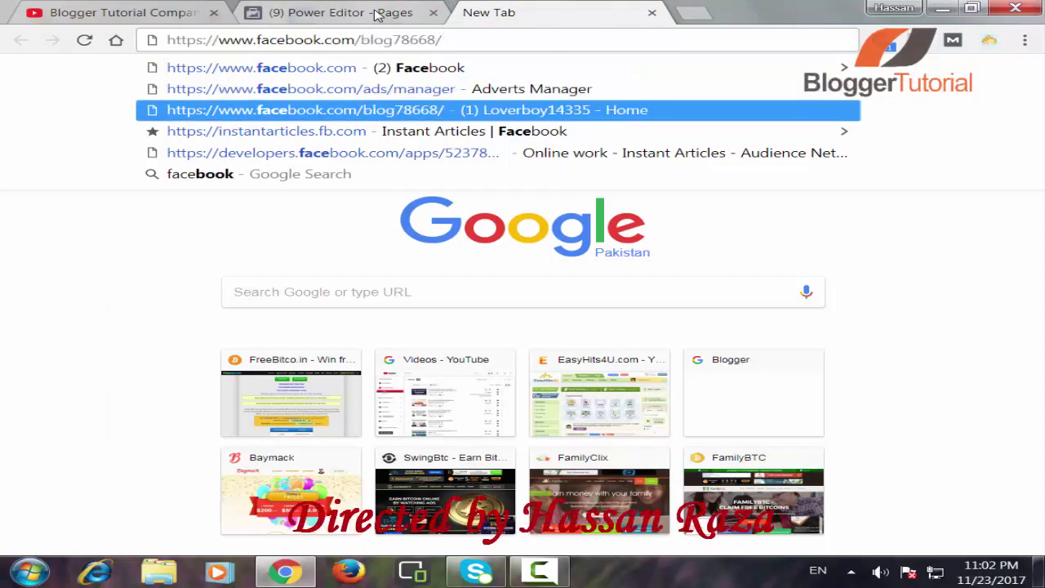
key("Return")
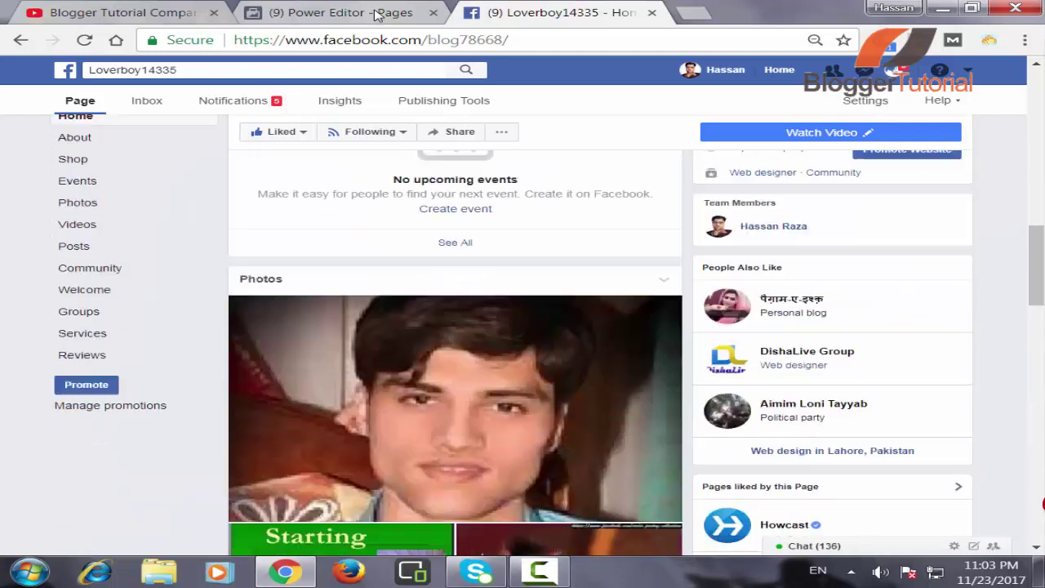
Find the published "watch interesting videos" post on the Page and browse its carousel cards
key("Page_Down")
key("Page_Down")
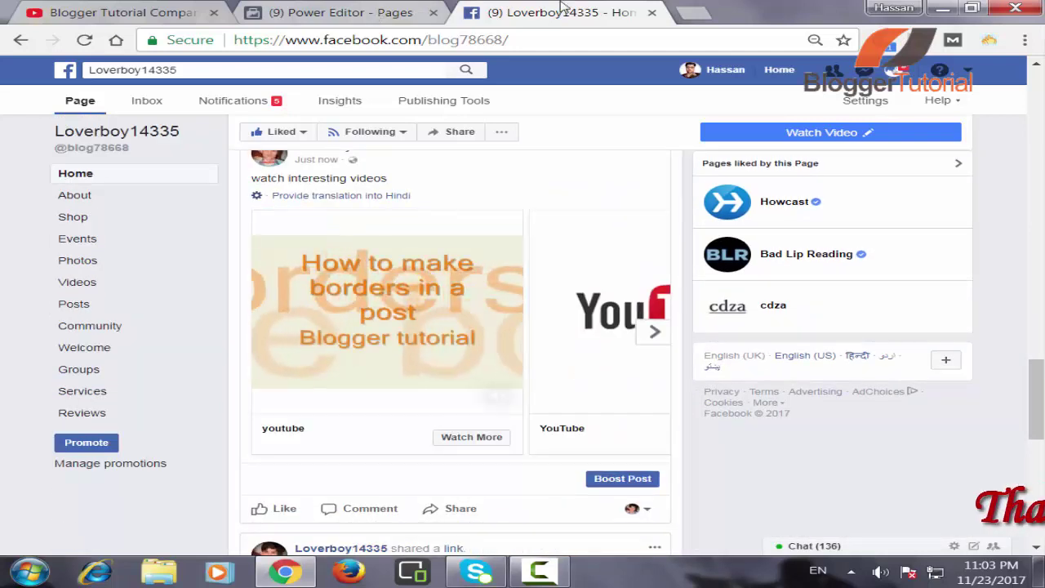
left_click(654, 331)
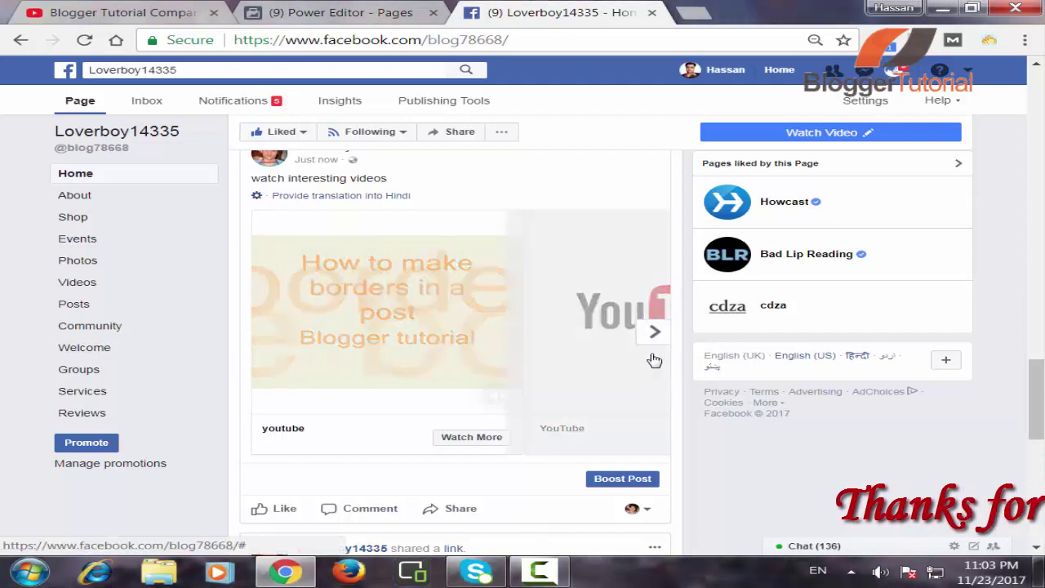